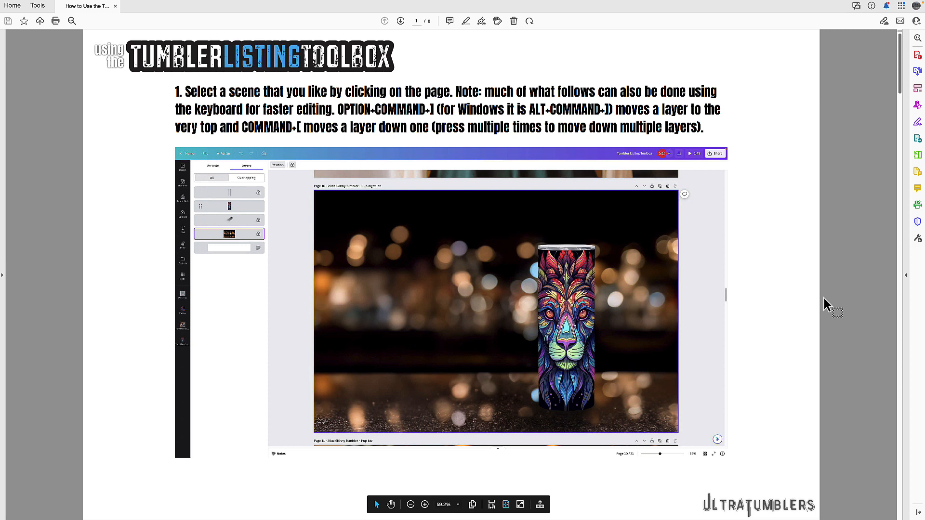
# Read through the eight-page Tumbler Listing Toolbox guide on selecting a scene, reordering layers and replacing the tumbler graphic
pyautogui.press('Right')
pyautogui.press('Right')
pyautogui.press('Right')
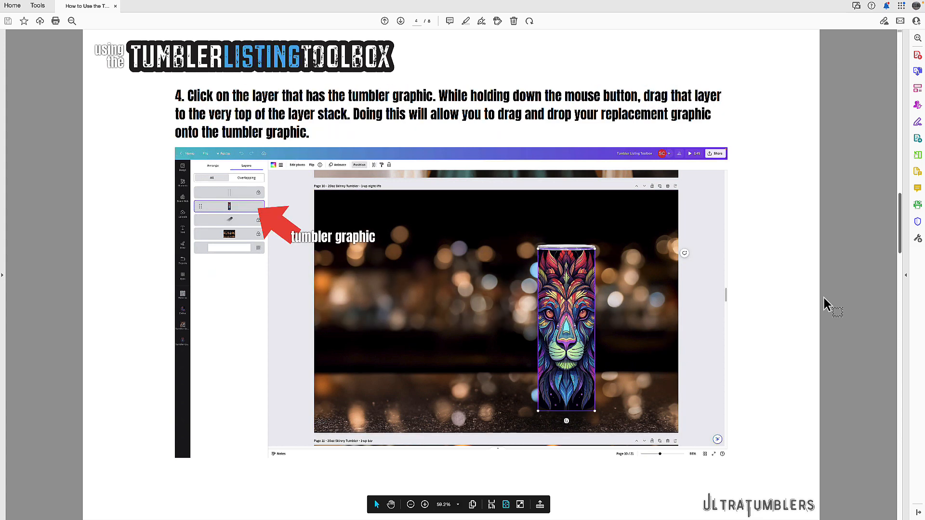
pyautogui.press('Right')
pyautogui.press('Right')
pyautogui.press('Right')
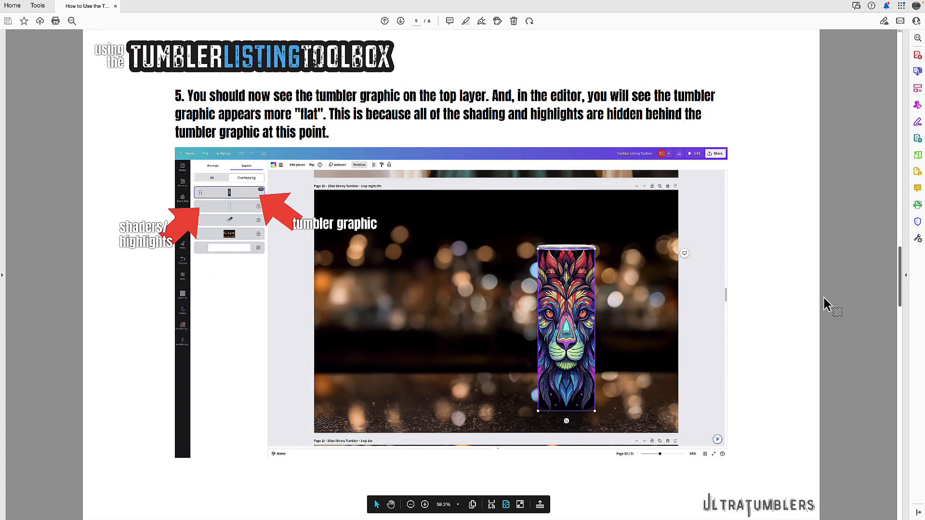
pyautogui.press('Right')
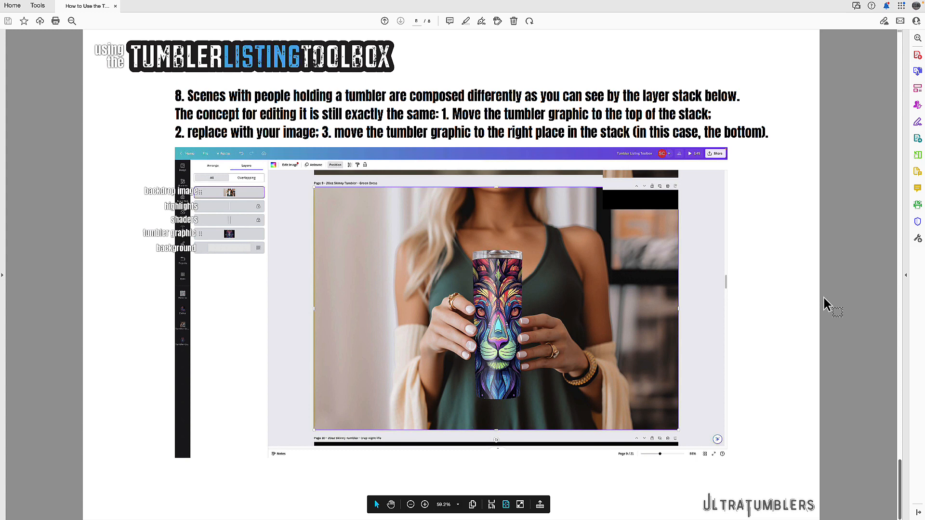
pyautogui.press('Left')
pyautogui.press('Left')
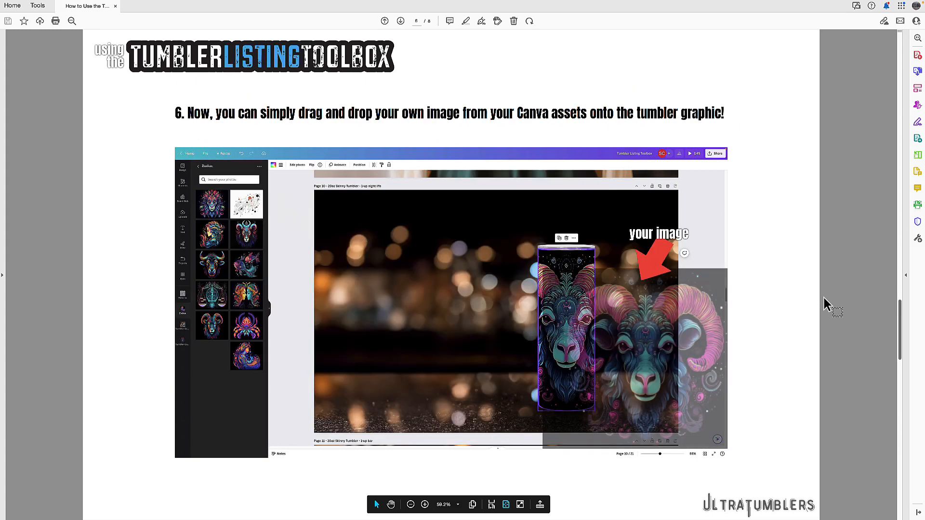
pyautogui.press('Left')
pyautogui.press('Left')
pyautogui.press('Left')
pyautogui.press('Left')
pyautogui.press('Left')
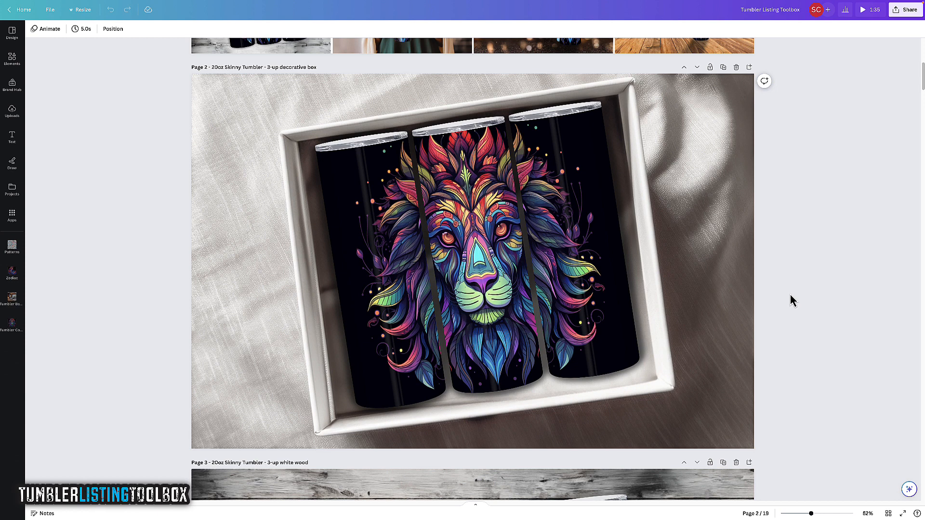
# Switch to the Canva design and review the tumbler mockup scenes from page 2 to page 14, then return to page 2
pyautogui.scroll(-1, 791, 296)
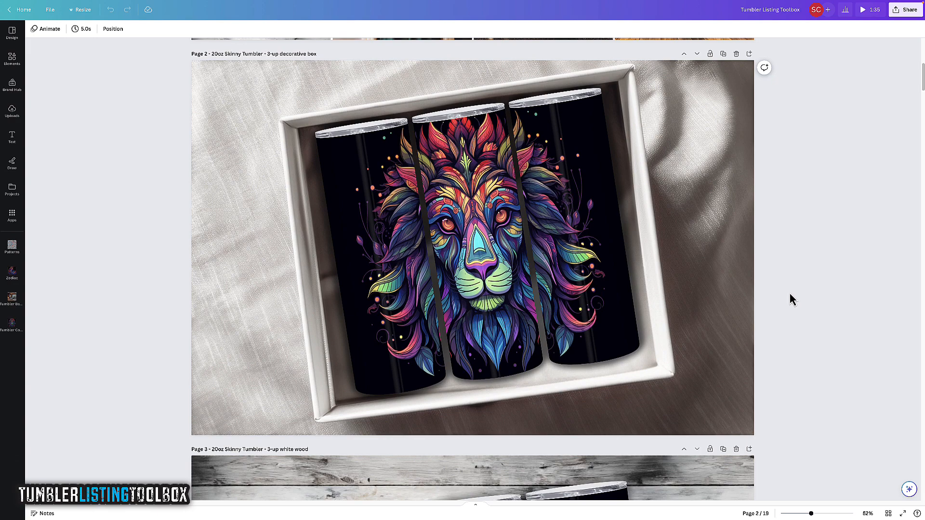
pyautogui.scroll(-5, 790, 294)
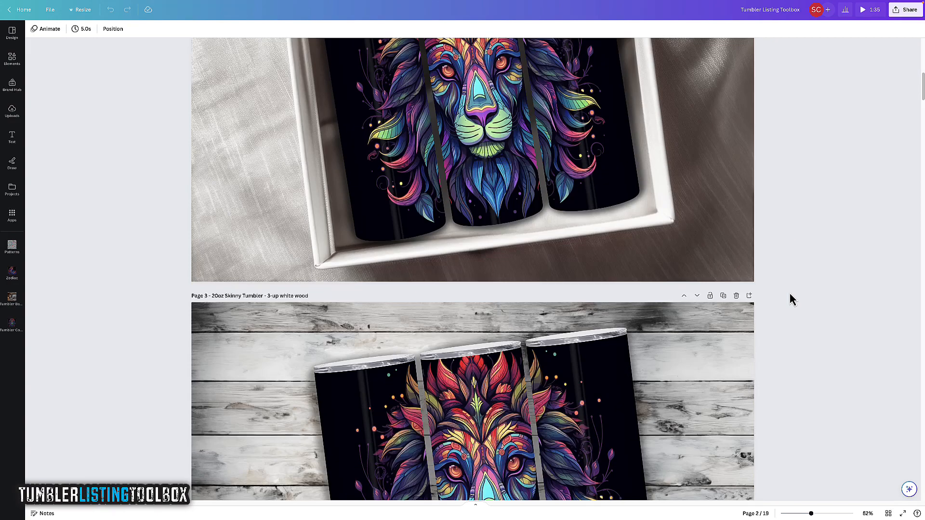
pyautogui.scroll(-5, 791, 295)
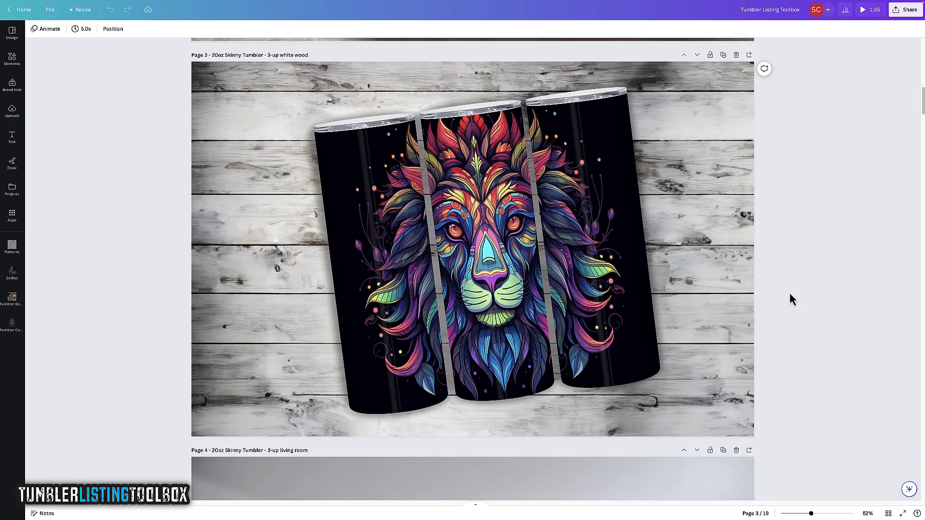
pyautogui.scroll(-9, 790, 294)
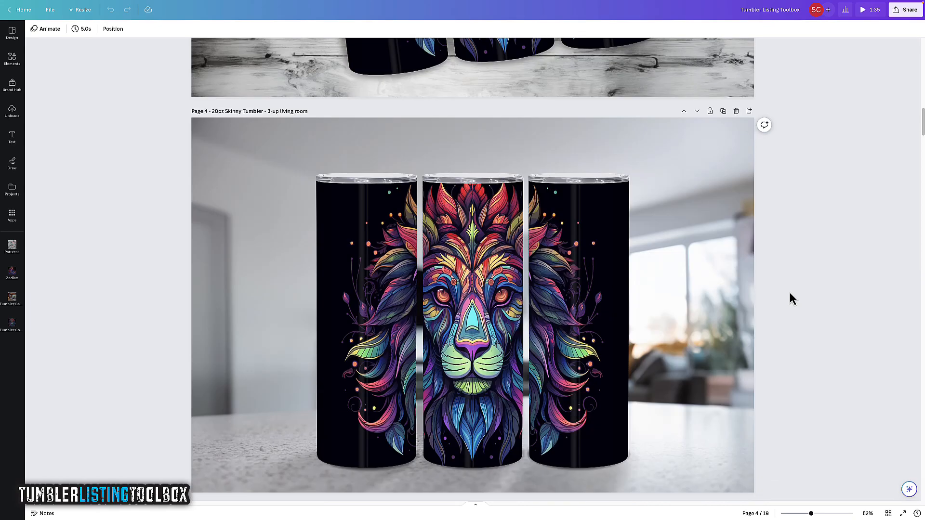
pyautogui.scroll(-1, 790, 299)
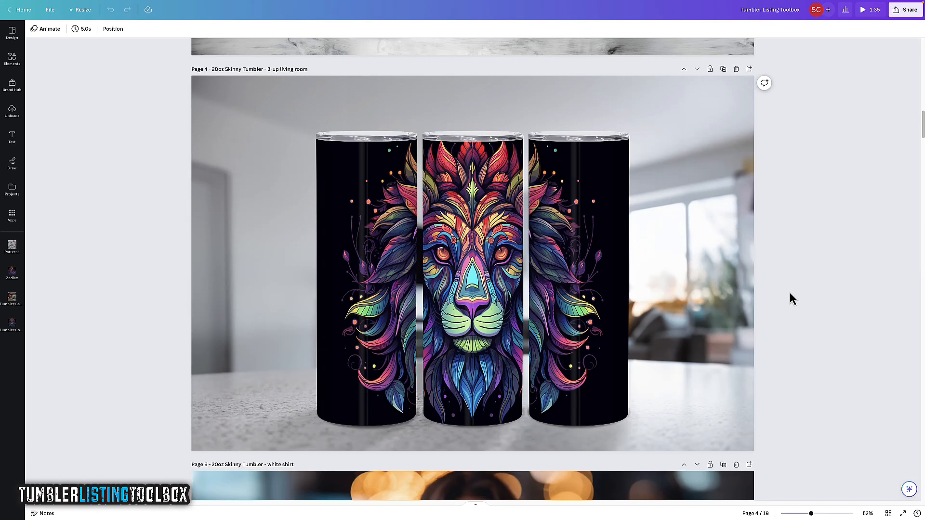
pyautogui.scroll(-12, 791, 299)
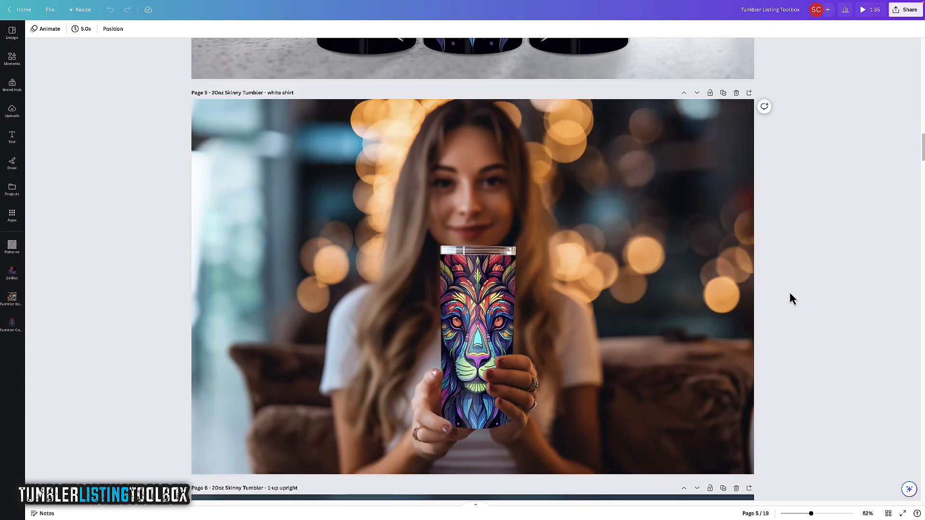
pyautogui.scroll(-16, 790, 292)
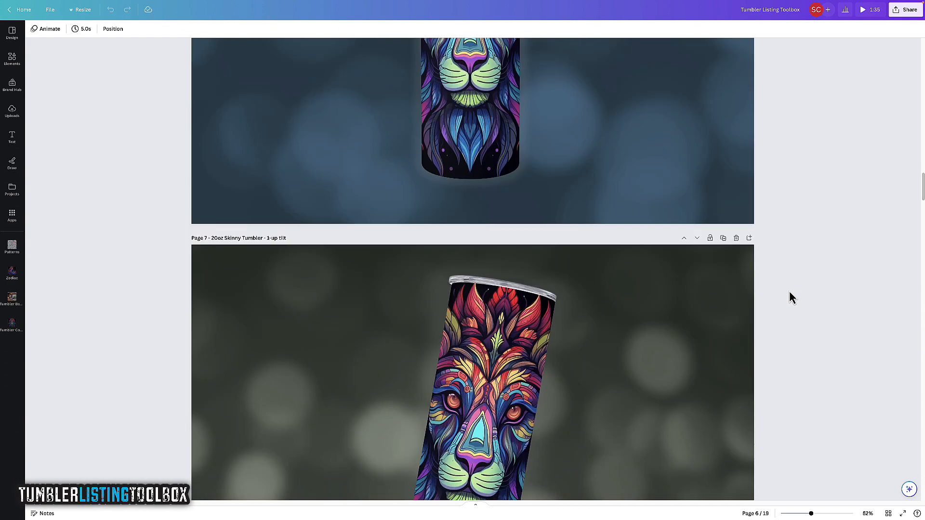
pyautogui.scroll(-5, 789, 291)
pyautogui.scroll(2, 789, 291)
pyautogui.scroll(-7, 790, 290)
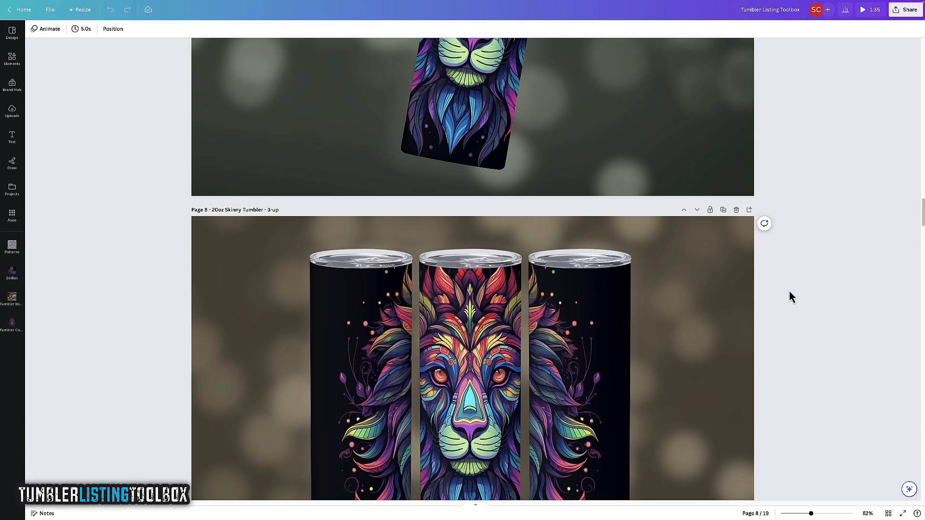
pyautogui.scroll(-16, 790, 291)
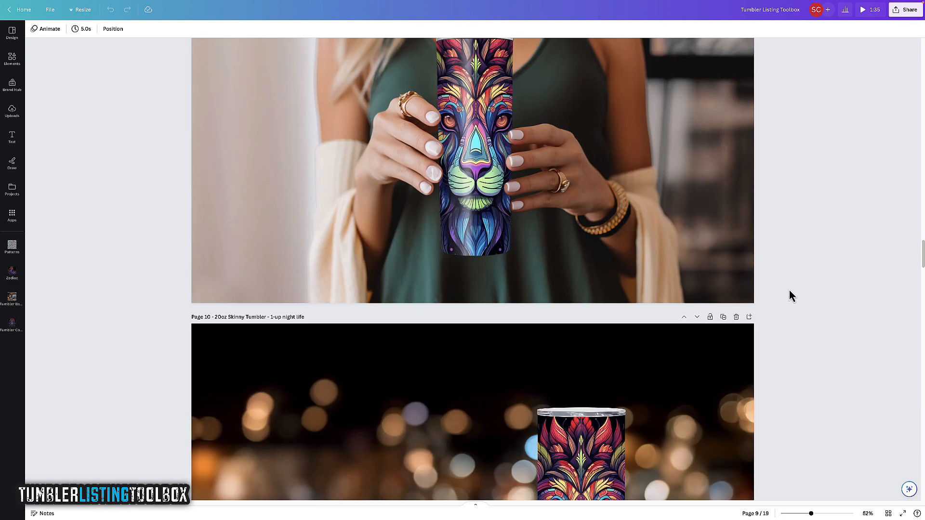
pyautogui.scroll(-9, 789, 288)
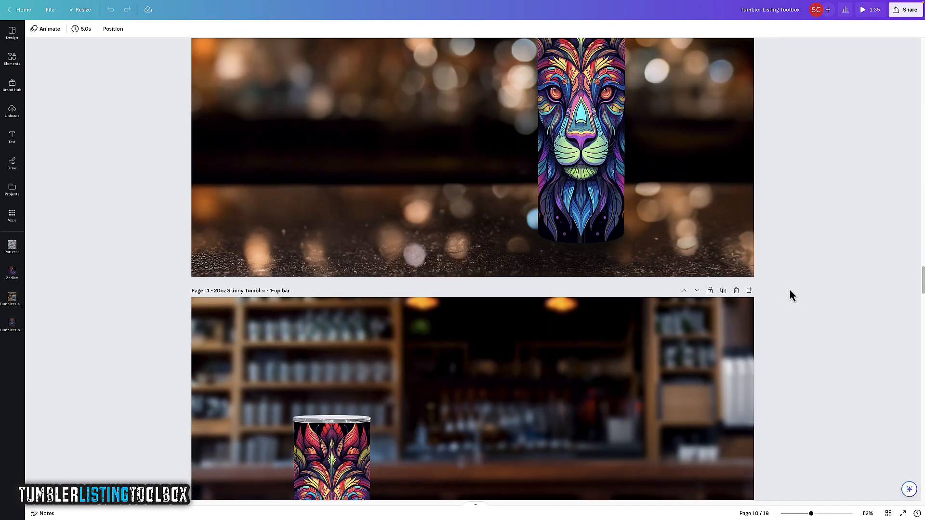
pyautogui.scroll(-2, 789, 289)
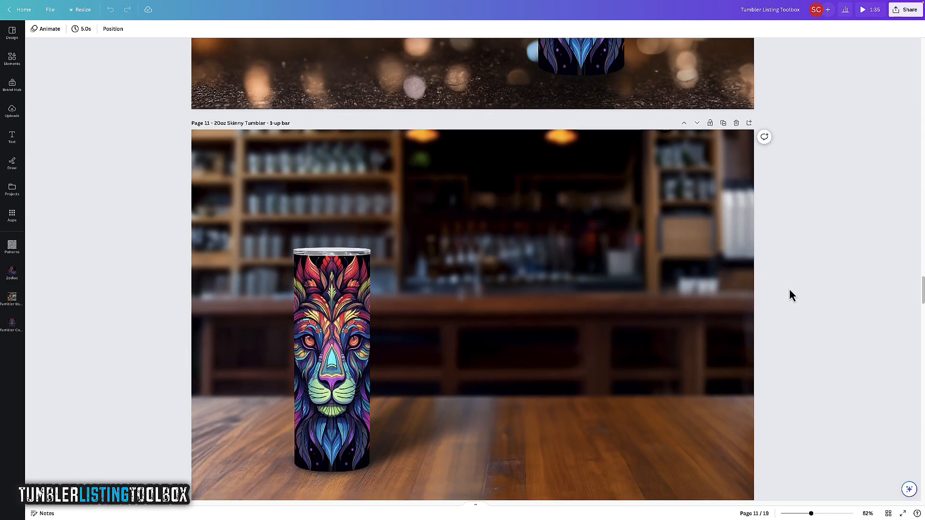
pyautogui.scroll(-7, 790, 288)
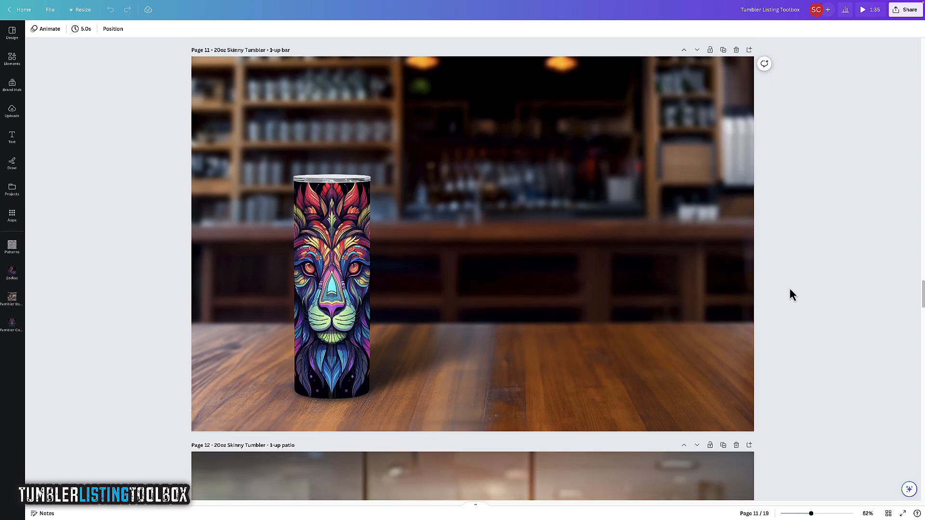
pyautogui.scroll(-1, 791, 294)
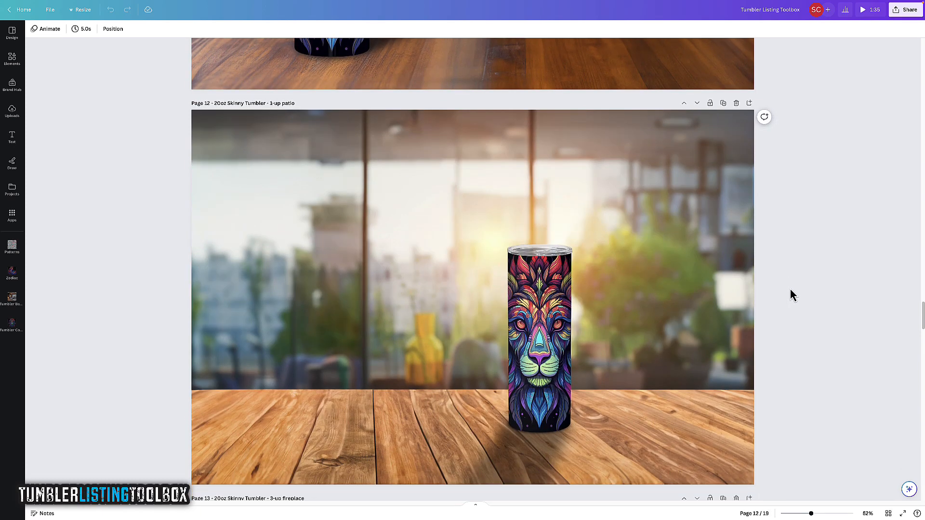
pyautogui.scroll(-6, 790, 289)
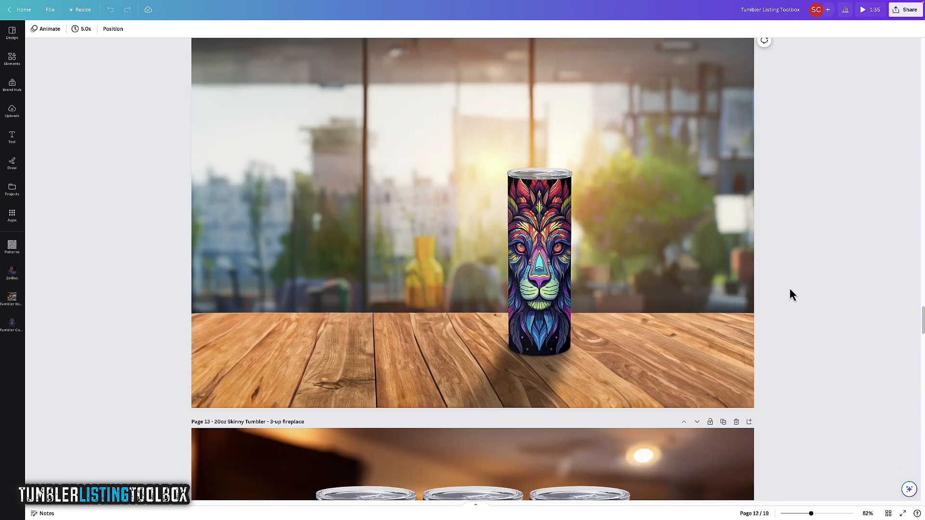
pyautogui.scroll(-13, 790, 289)
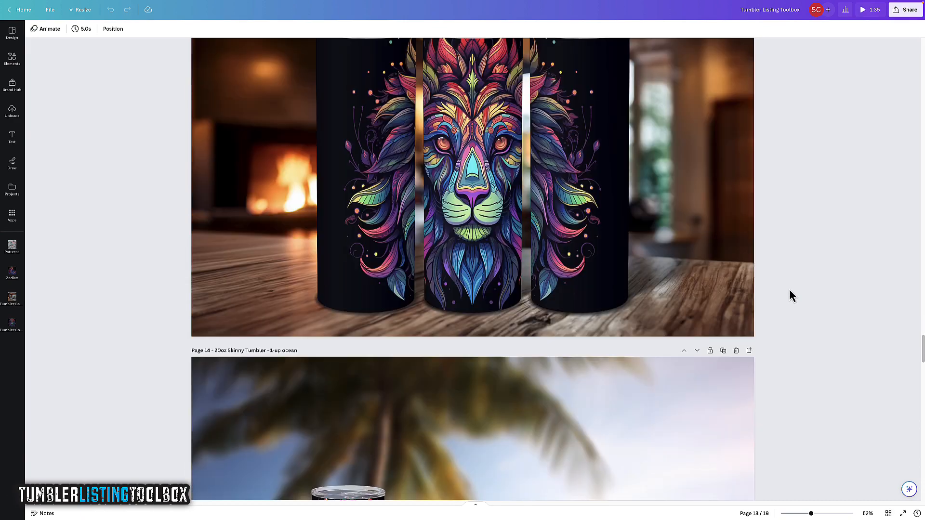
pyautogui.scroll(1, 791, 289)
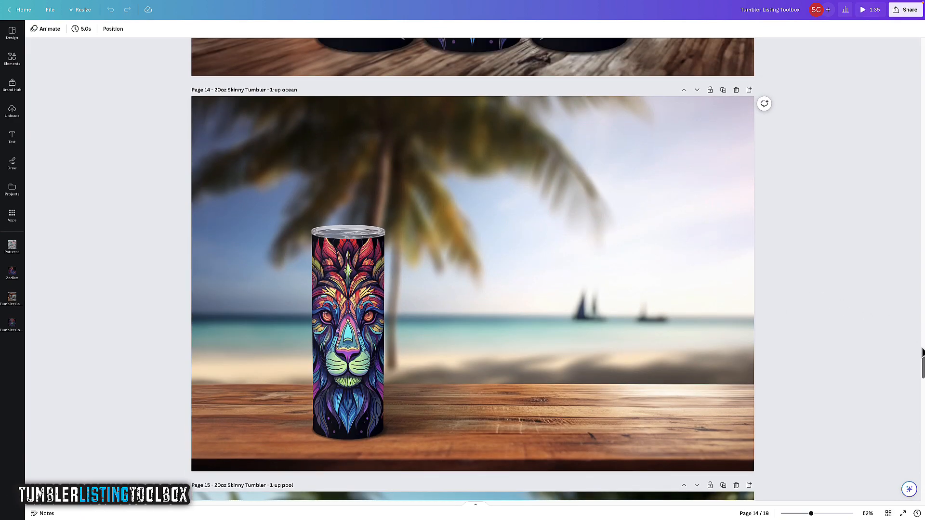
pyautogui.moveTo(922, 358); pyautogui.dragTo(909, 76)
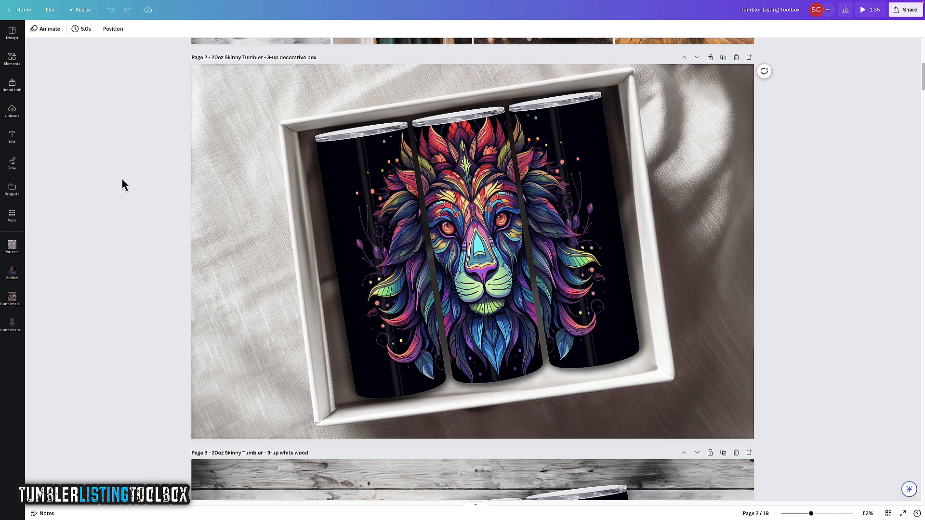
# Show the layer stack of the page 2 decorative box scene and inspect its highlights, tumbler graphic and shadow layers
pyautogui.click(112, 29)
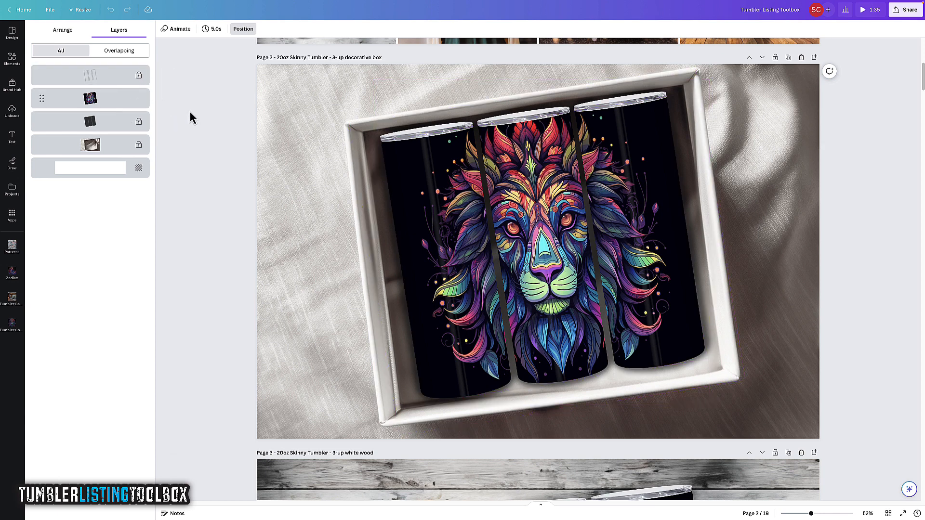
pyautogui.click(111, 78)
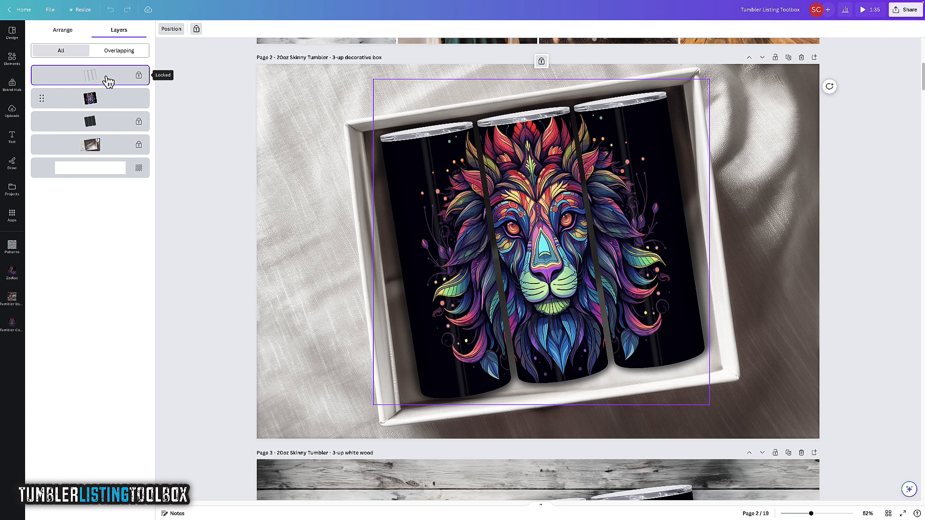
pyautogui.click(118, 105)
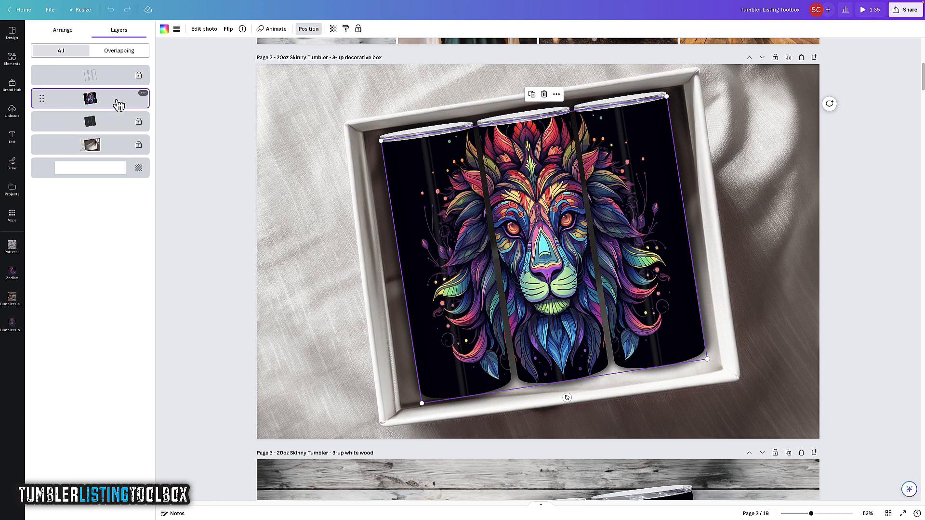
pyautogui.click(118, 126)
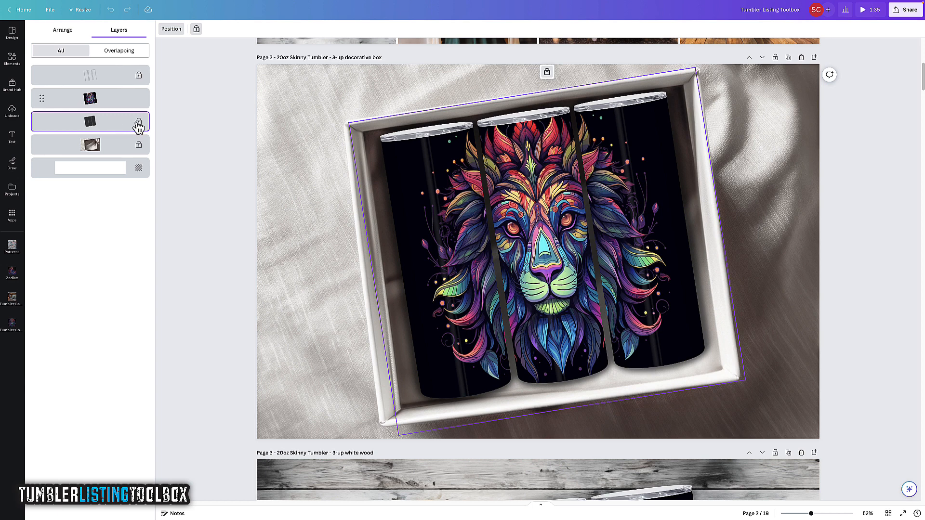
# Inspect the tumbler's shadow layer in the bar scene on page 11
pyautogui.moveTo(923, 88); pyautogui.dragTo(924, 143)
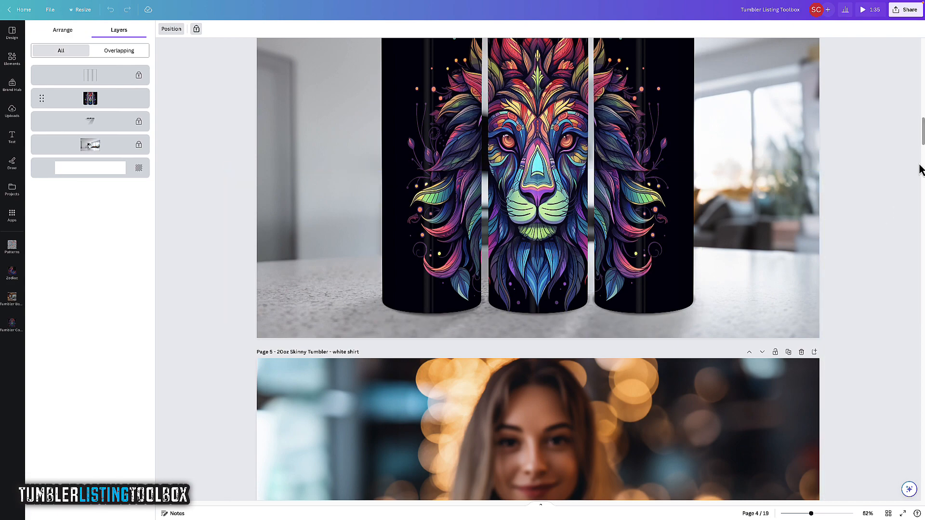
pyautogui.moveTo(923, 142); pyautogui.dragTo(881, 307)
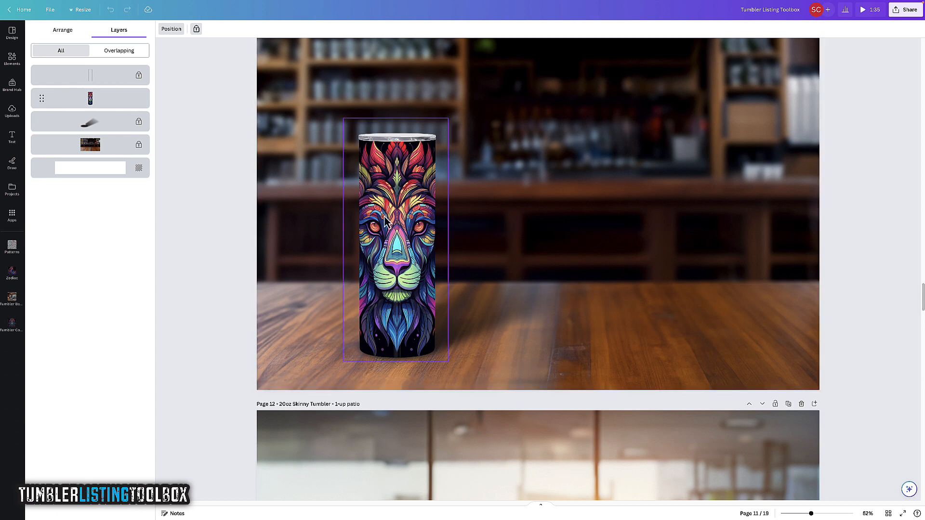
pyautogui.click(110, 128)
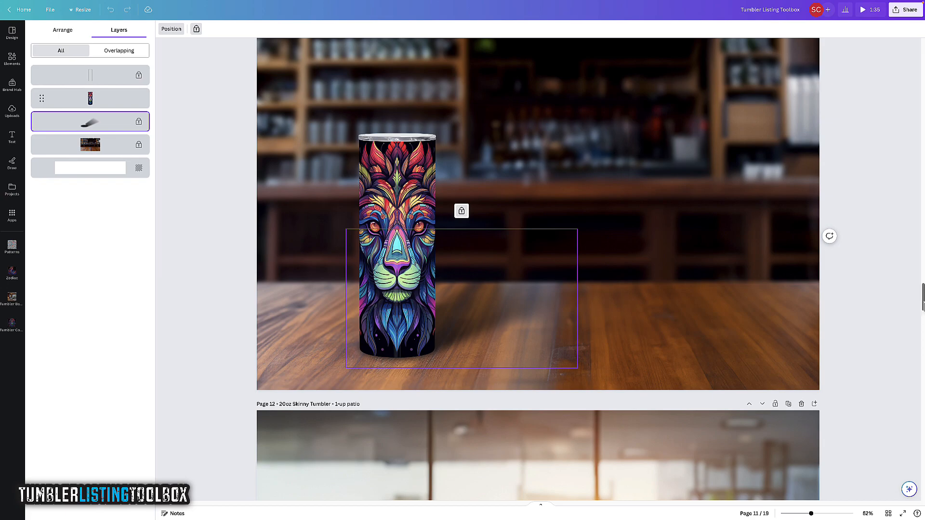
# Return to the page 2 decorative box scene and inspect its shadow and backdrop image layers
pyautogui.moveTo(922, 303); pyautogui.dragTo(914, 83)
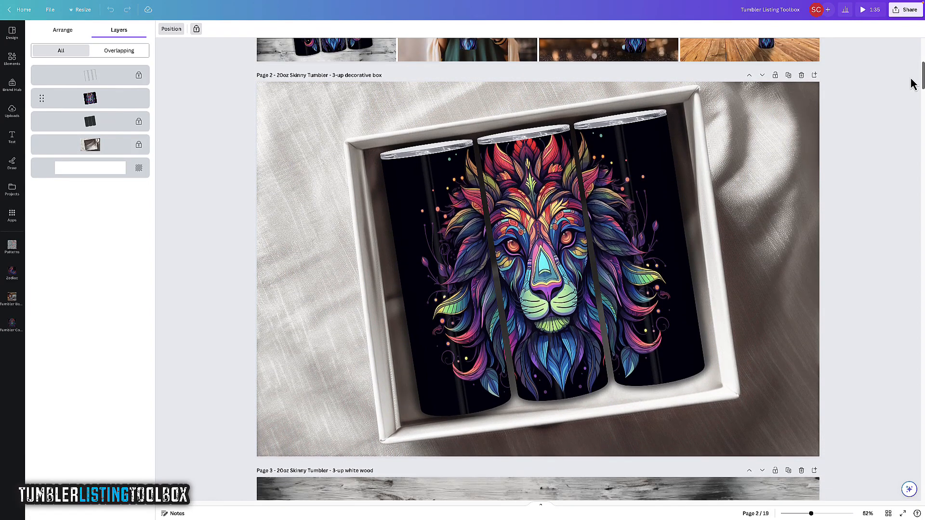
pyautogui.click(108, 126)
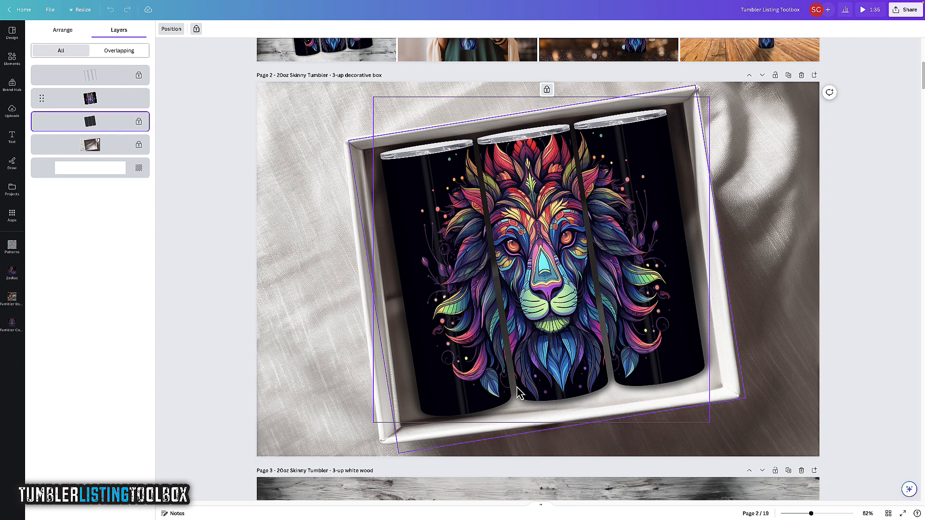
pyautogui.click(116, 147)
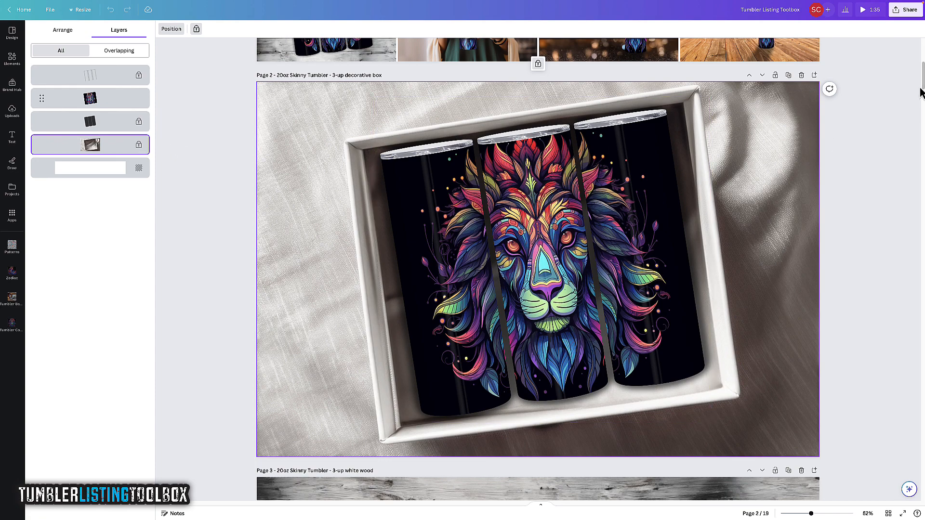
# Inspect the backdrop image and highlights layers of the white shirt scene on page 5
pyautogui.moveTo(921, 85); pyautogui.dragTo(910, 162)
pyautogui.scroll(-1, 909, 162)
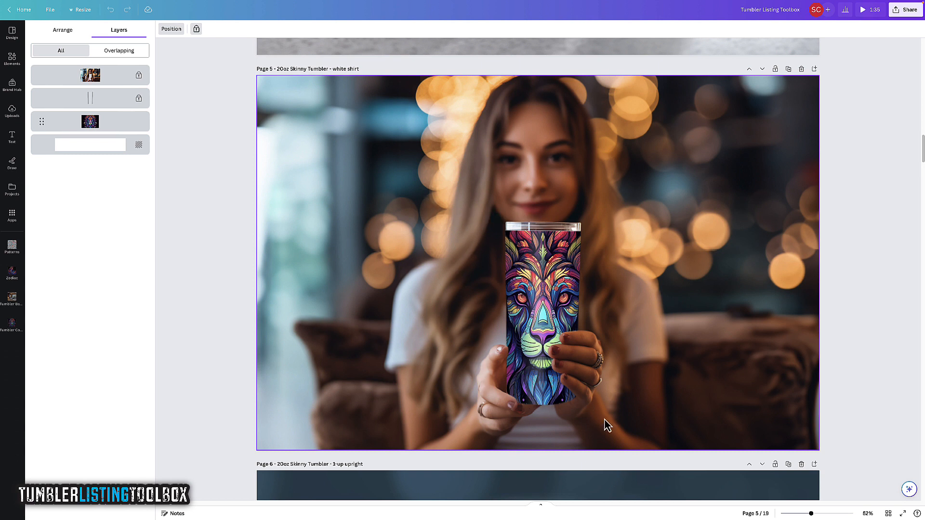
pyautogui.click(112, 79)
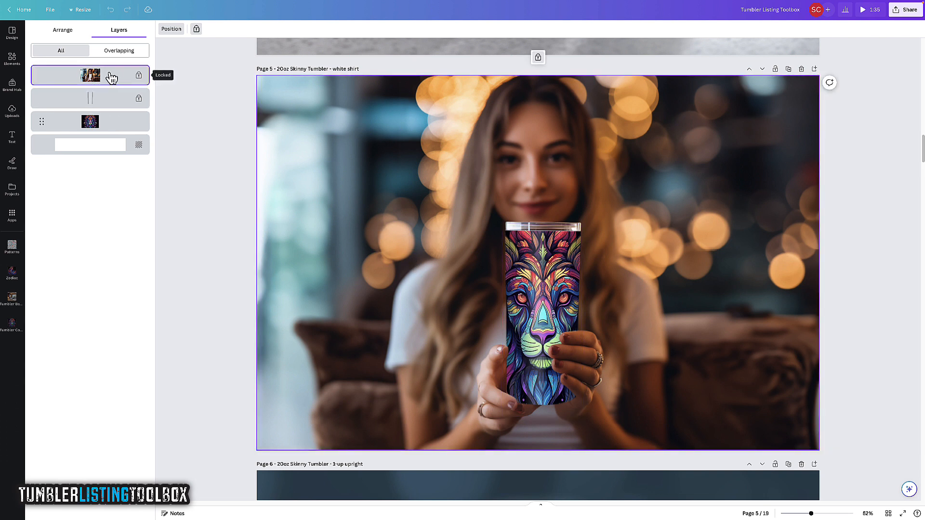
pyautogui.click(112, 103)
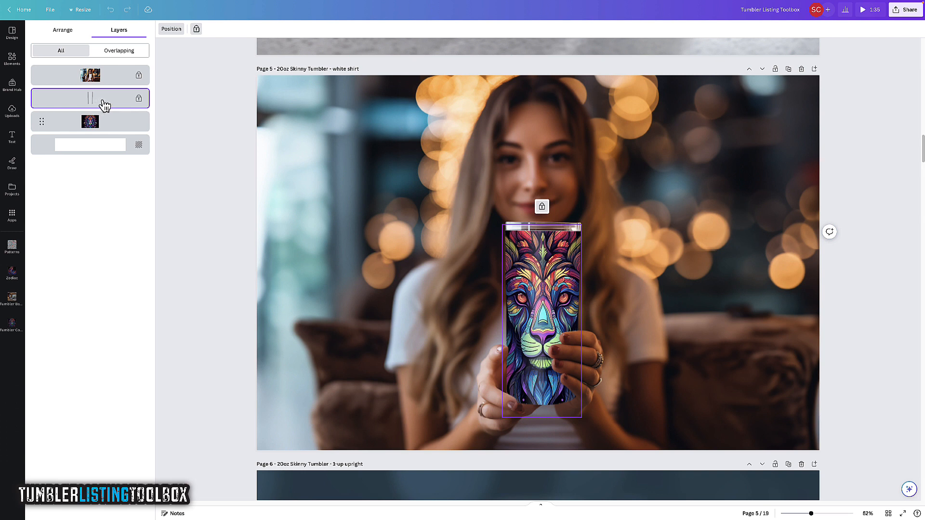
# Inspect the tumbler graphic, page background and backdrop image layers of the white shirt scene on page 5
pyautogui.click(110, 126)
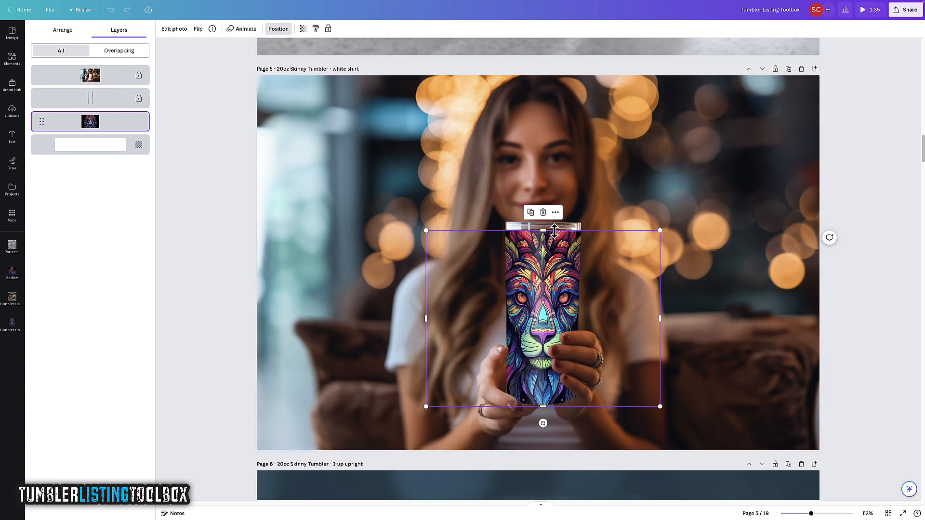
pyautogui.click(91, 147)
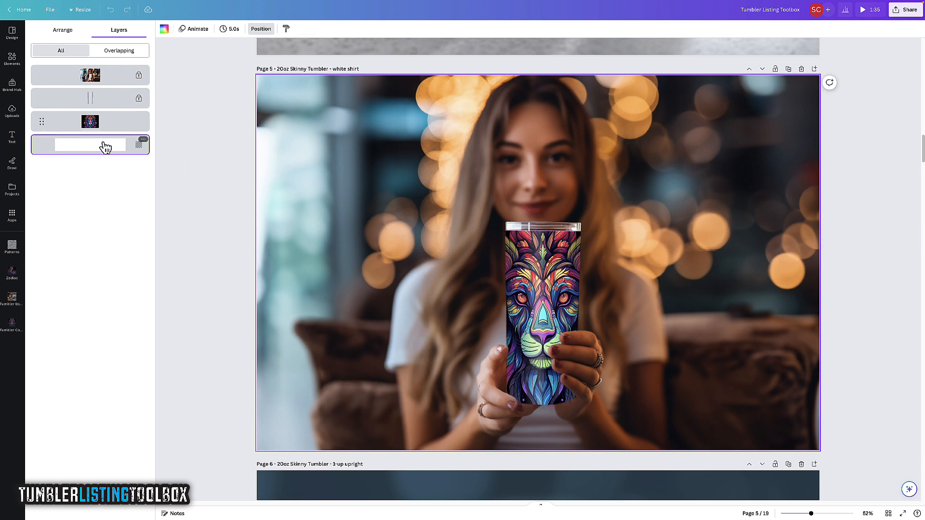
pyautogui.click(108, 131)
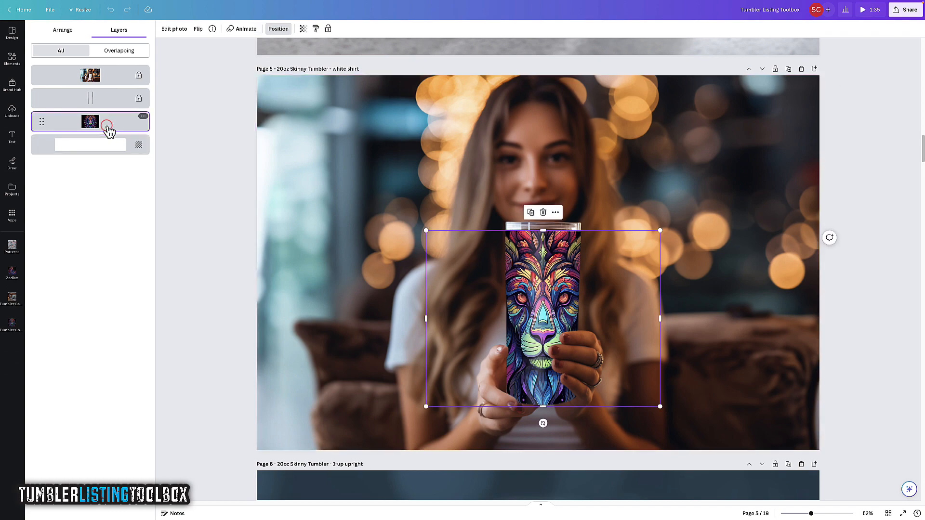
pyautogui.click(103, 76)
# Fully lock the blurred-lights backdrop image of the night life scene on page 10
pyautogui.moveTo(923, 156); pyautogui.dragTo(923, 74)
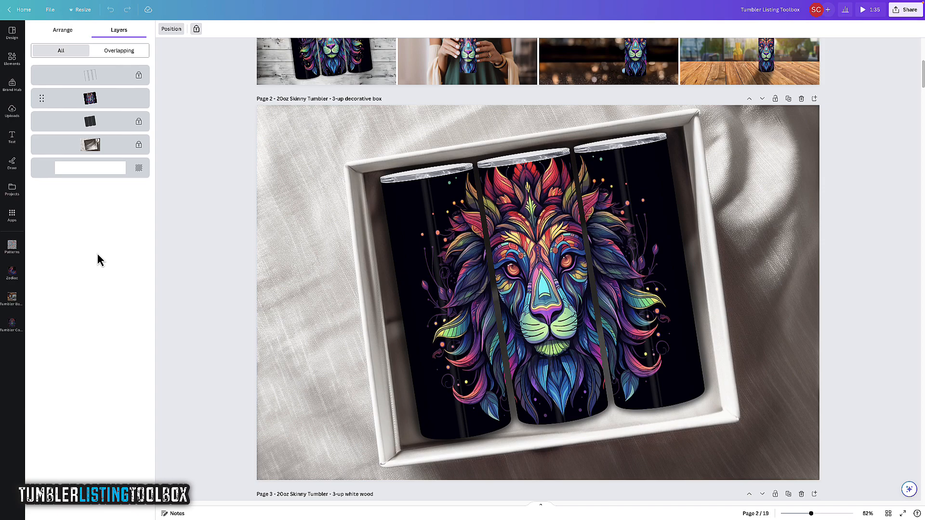
pyautogui.moveTo(922, 77); pyautogui.dragTo(887, 258)
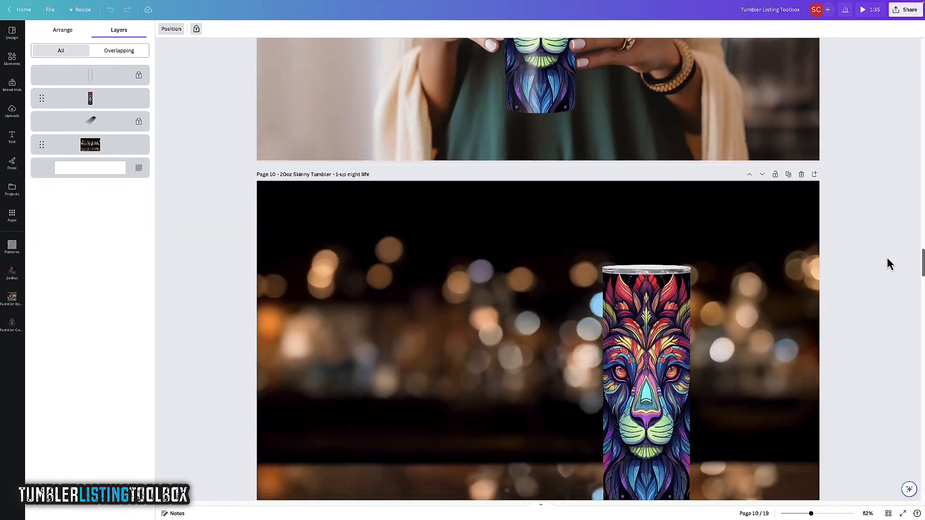
pyautogui.scroll(-3, 887, 259)
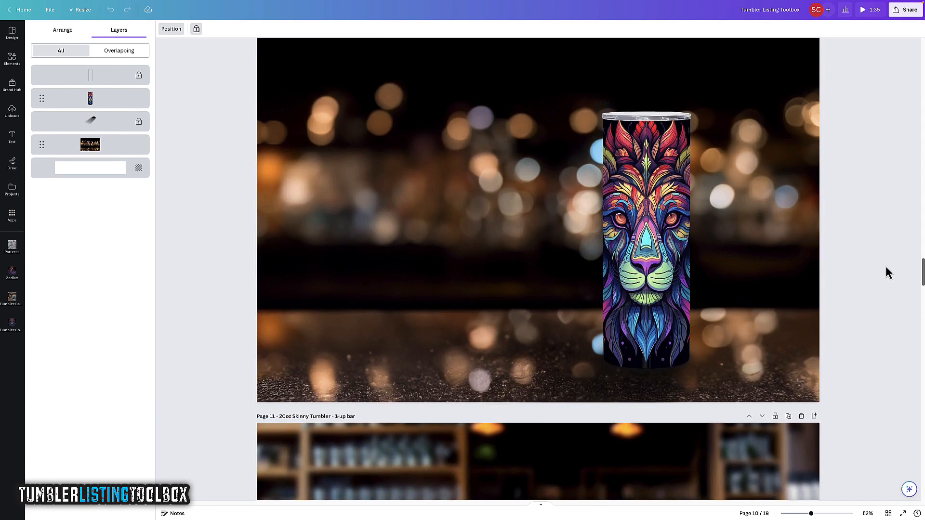
pyautogui.scroll(1, 888, 272)
pyautogui.scroll(-1, 889, 271)
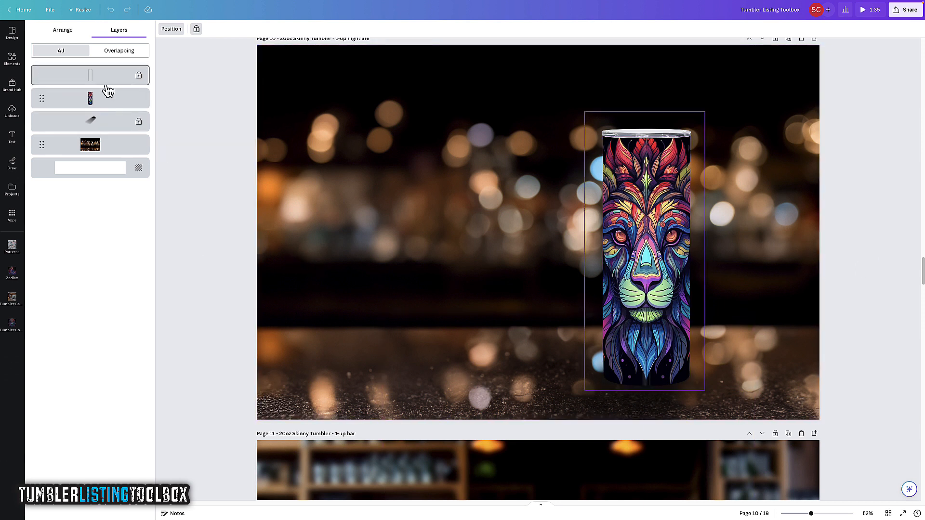
pyautogui.click(381, 183)
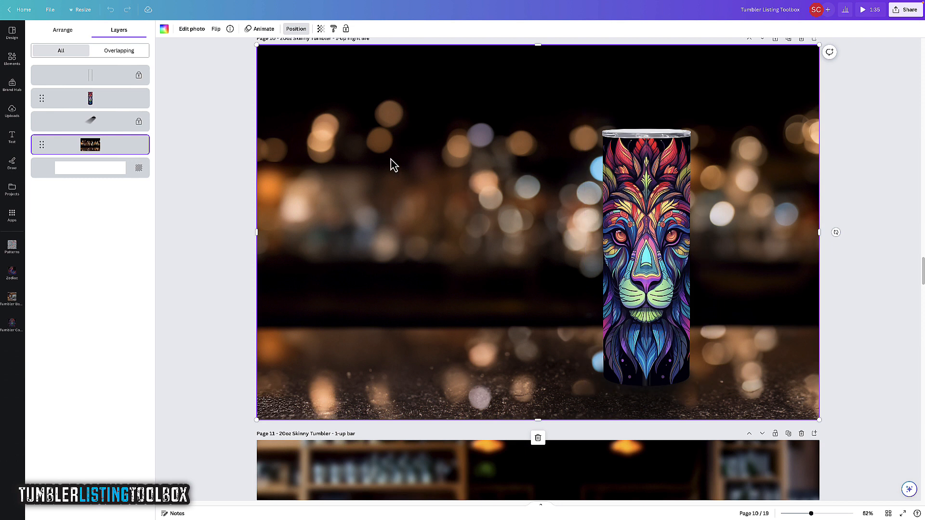
pyautogui.click(320, 168)
pyautogui.scroll(1, 336, 199)
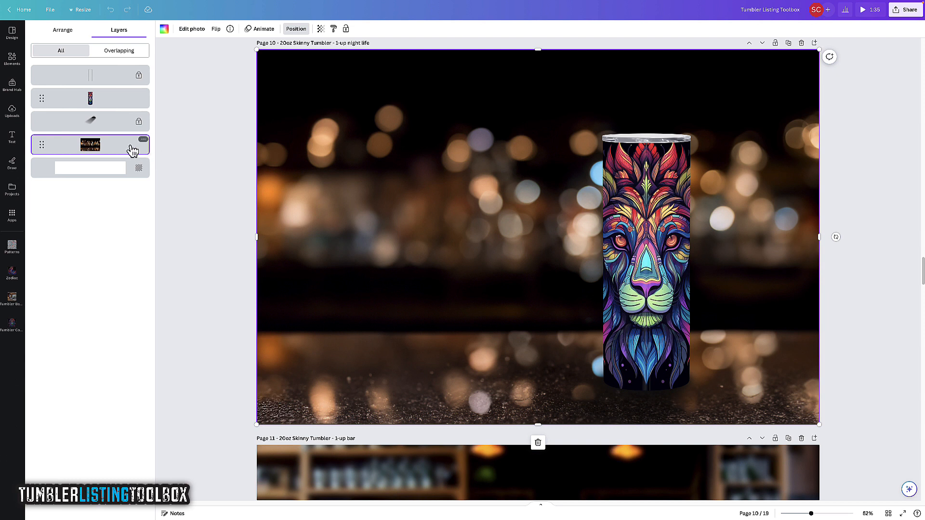
pyautogui.click(346, 29)
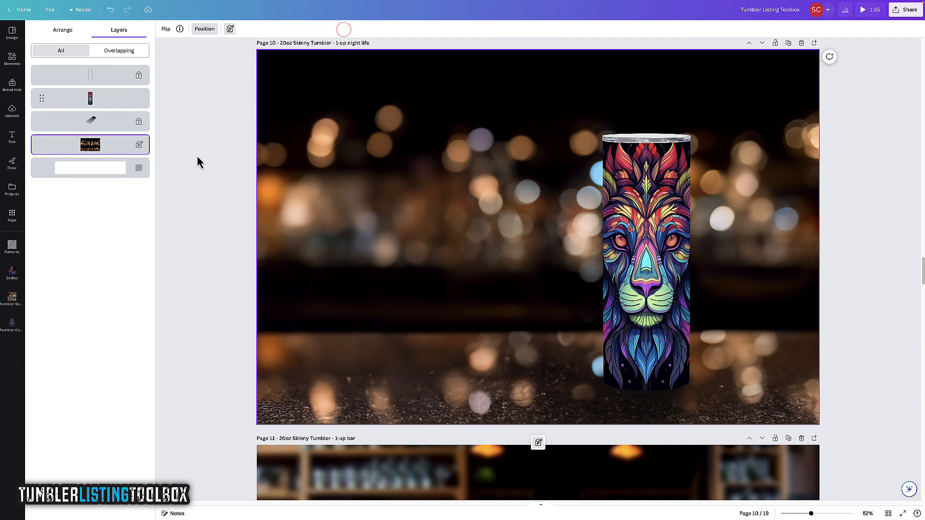
pyautogui.click(230, 29)
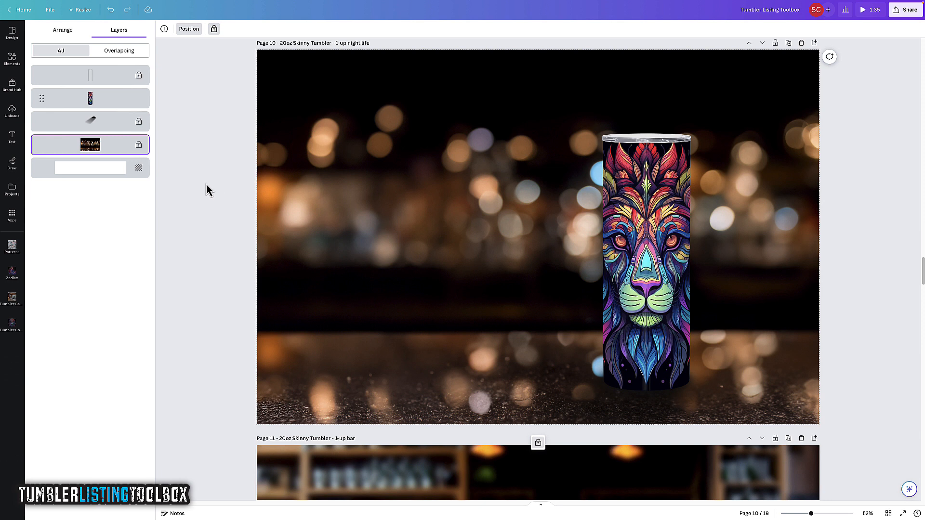
# Try moving the lion graphic above the highlights layer on page 10, and return it beneath that layer
pyautogui.moveTo(204, 184); pyautogui.dragTo(771, 295)
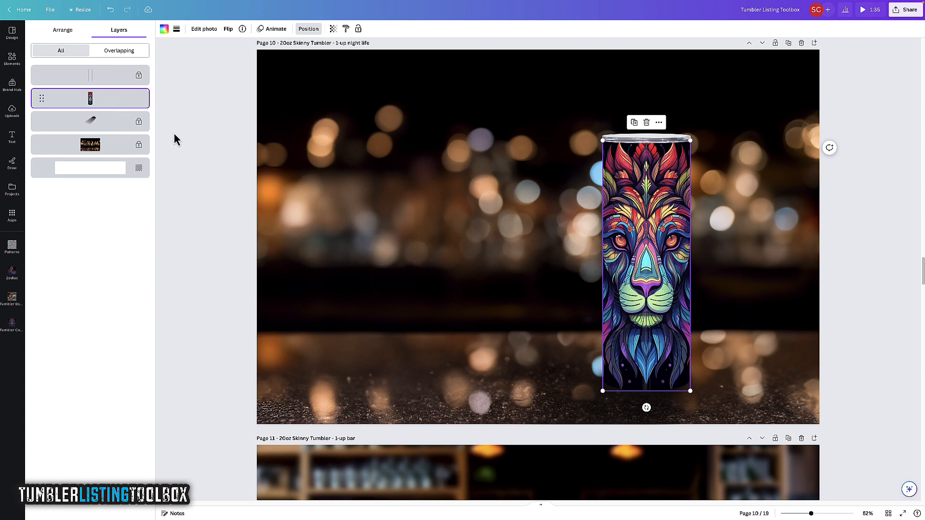
pyautogui.click(198, 122)
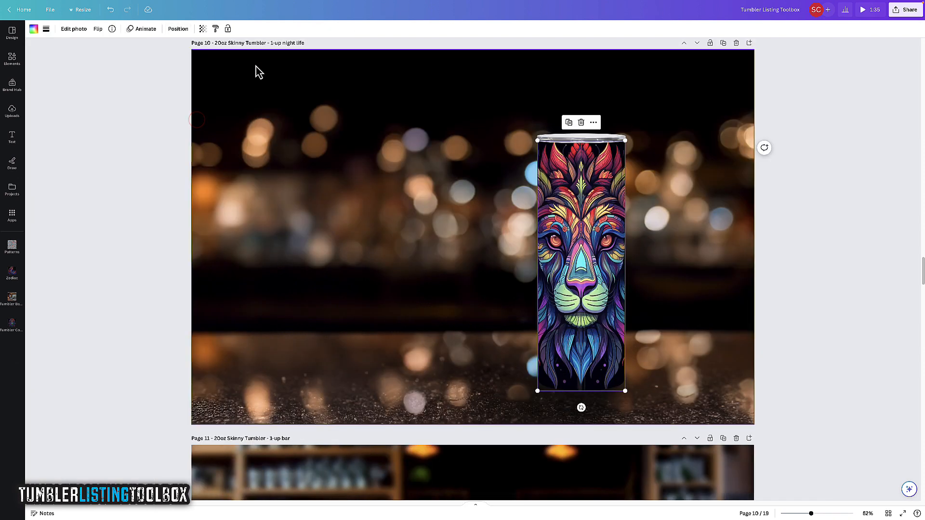
pyautogui.click(283, 128)
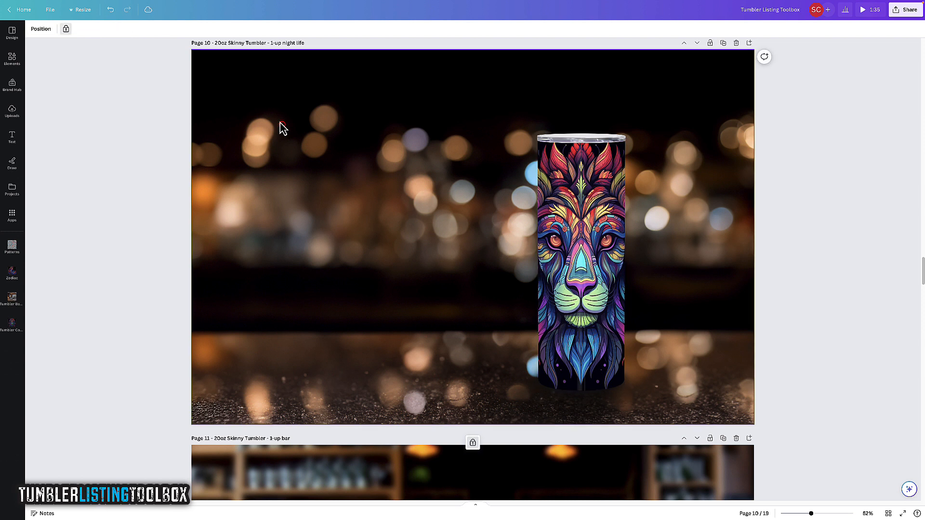
pyautogui.click(255, 97)
pyautogui.click(42, 30)
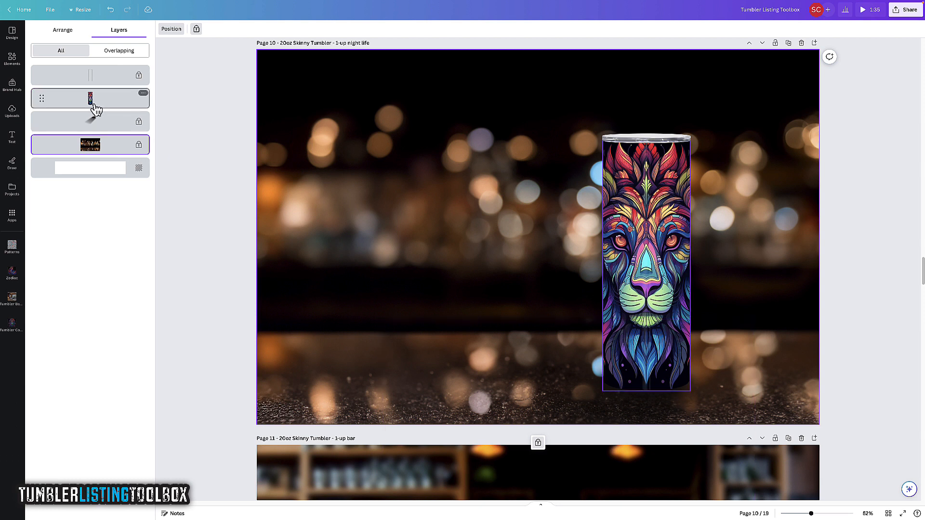
pyautogui.moveTo(92, 107); pyautogui.dragTo(99, 74)
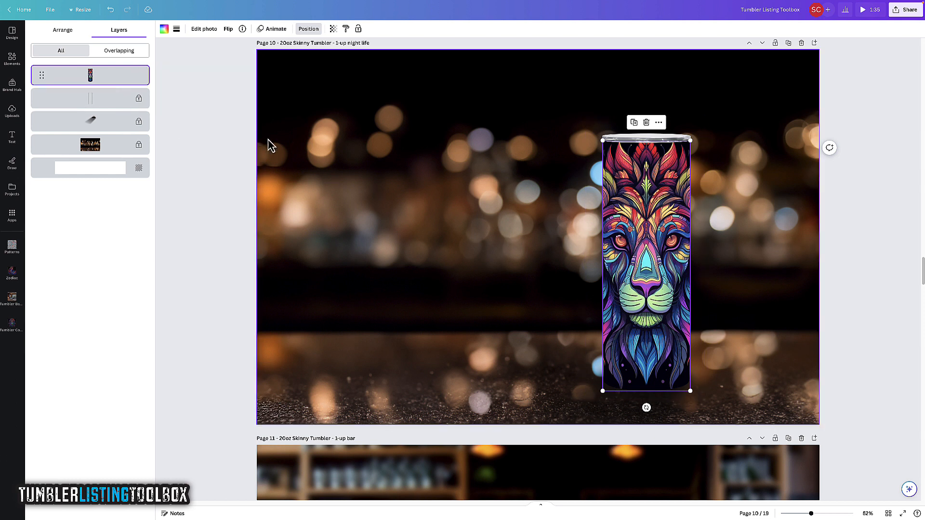
pyautogui.moveTo(123, 80); pyautogui.dragTo(124, 117)
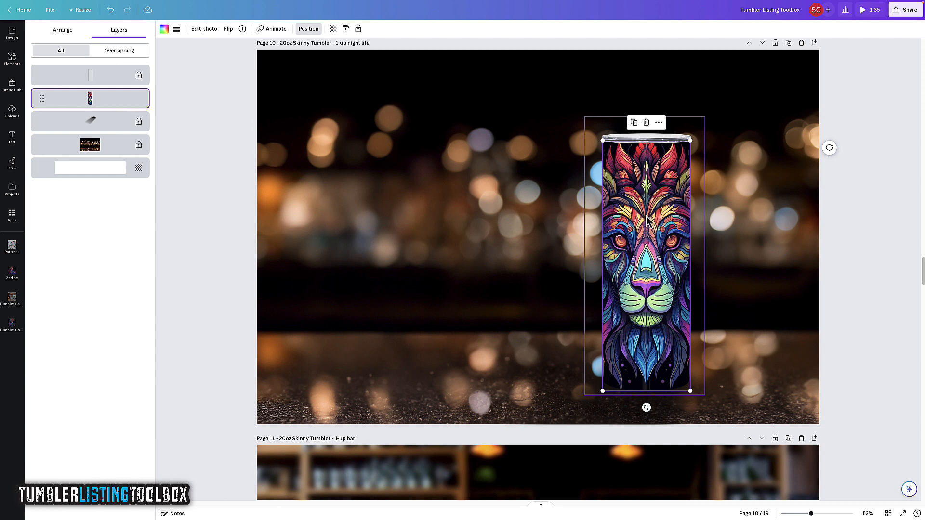
# Move the lion graphic to the top of page 10's layer stack and replace it with the long-horned goat image from the Zodiac folder
pyautogui.moveTo(117, 107); pyautogui.dragTo(120, 75)
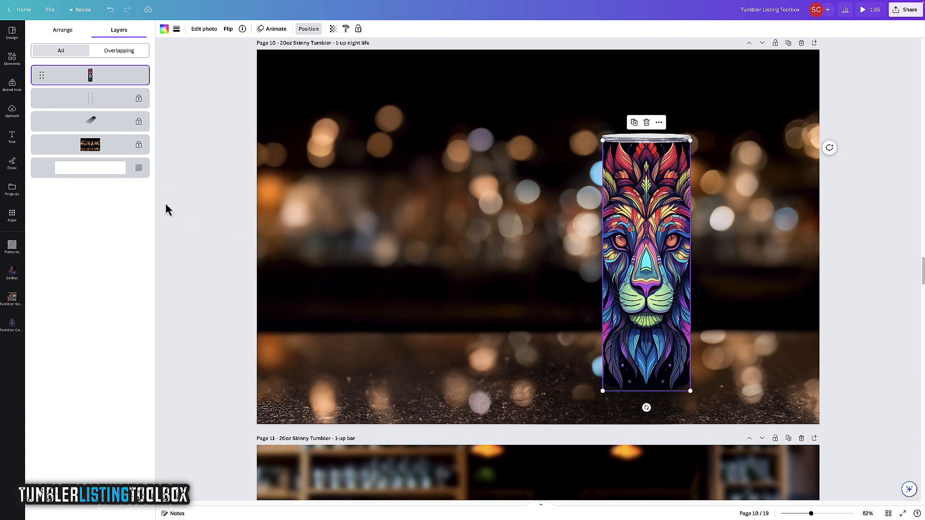
pyautogui.click(203, 218)
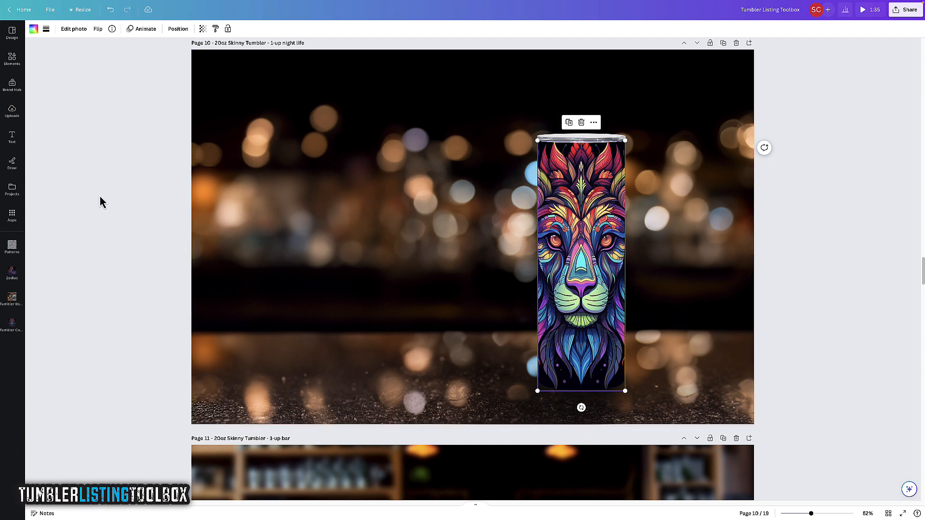
pyautogui.click(12, 272)
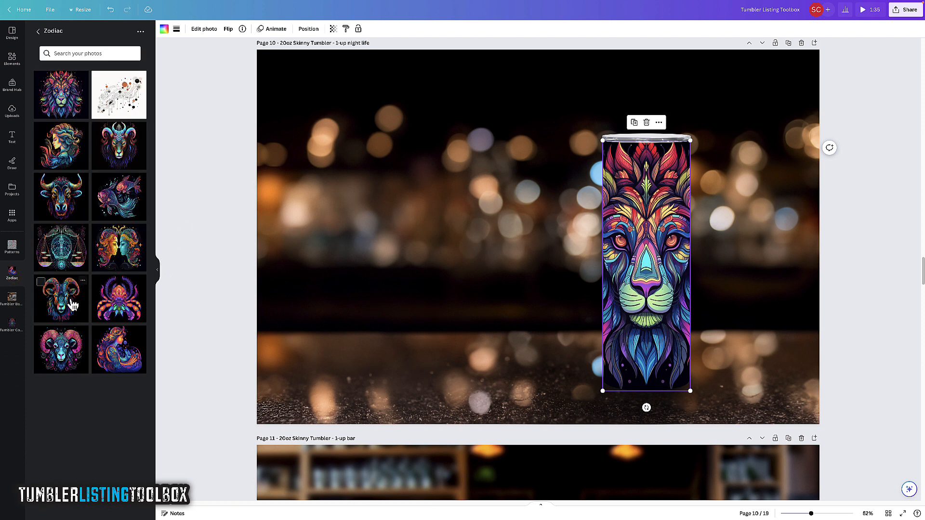
pyautogui.moveTo(72, 306); pyautogui.dragTo(611, 240)
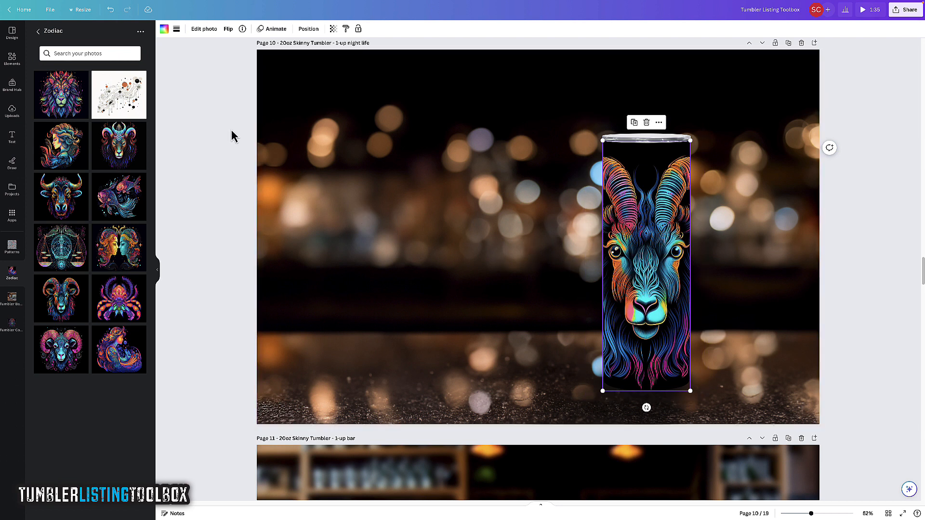
# Move the goat graphic beneath the highlights layer on page 10, directly above the shadow layer, and deselect it
pyautogui.click(316, 29)
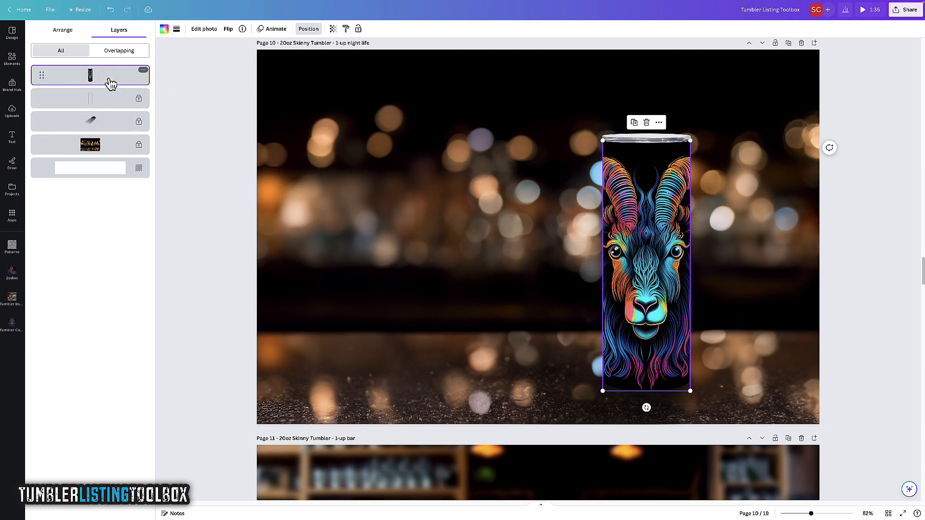
pyautogui.moveTo(112, 83); pyautogui.dragTo(110, 119)
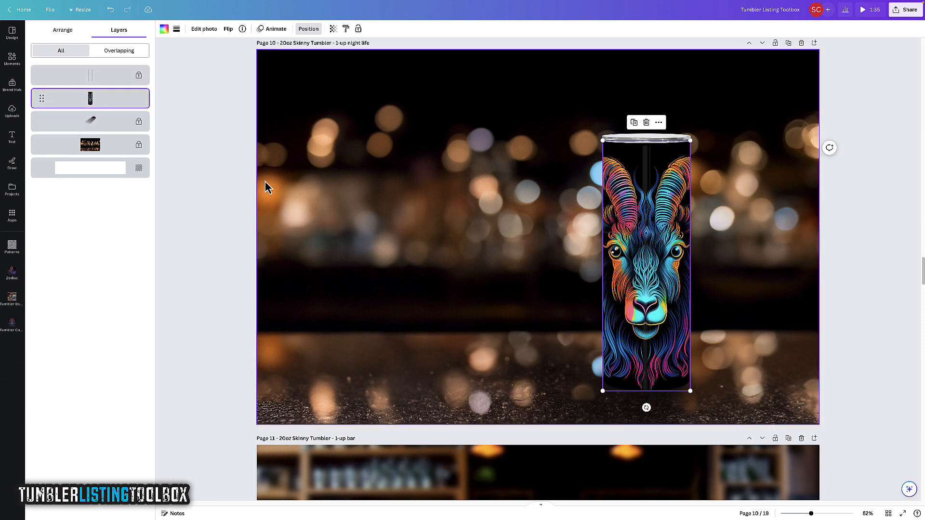
pyautogui.click(237, 183)
pyautogui.click(374, 201)
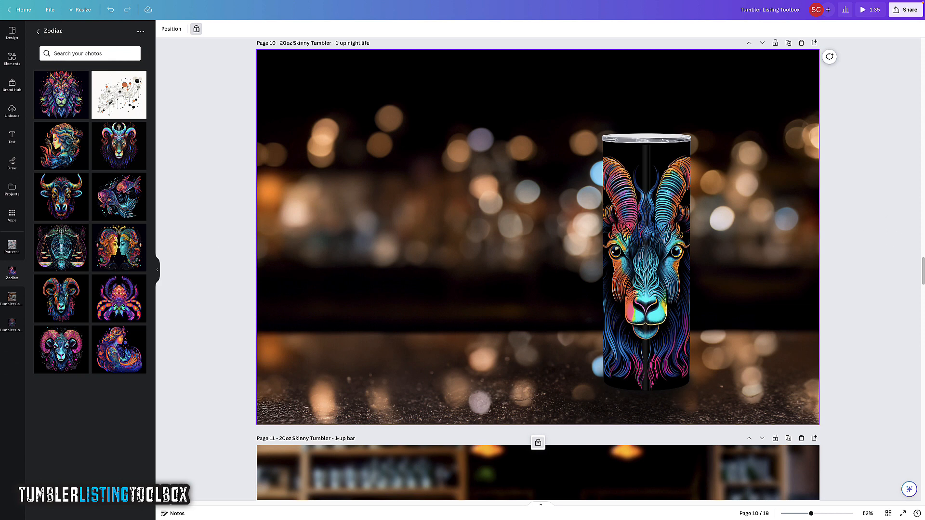
# Move the lion graphic to the top of the layer stack in the Green Dress scene on page 9
pyautogui.moveTo(923, 269); pyautogui.dragTo(921, 252)
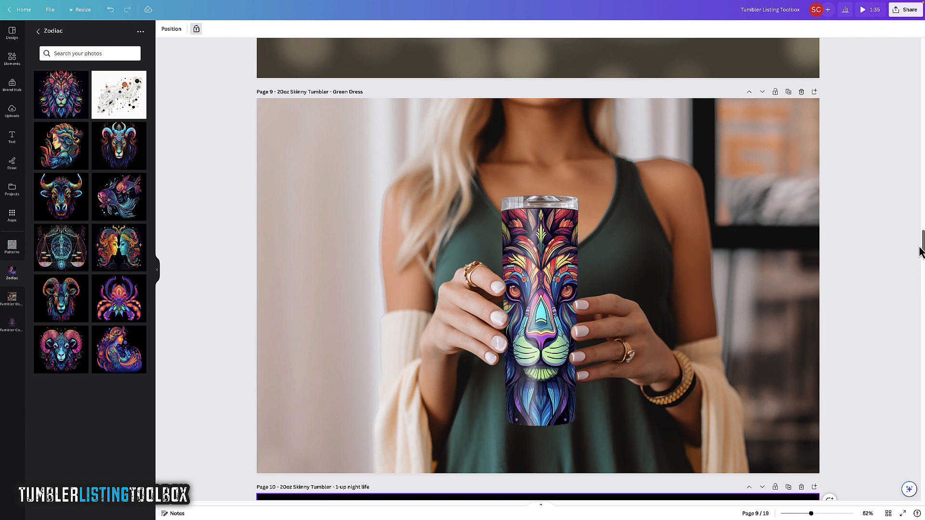
pyautogui.click(173, 30)
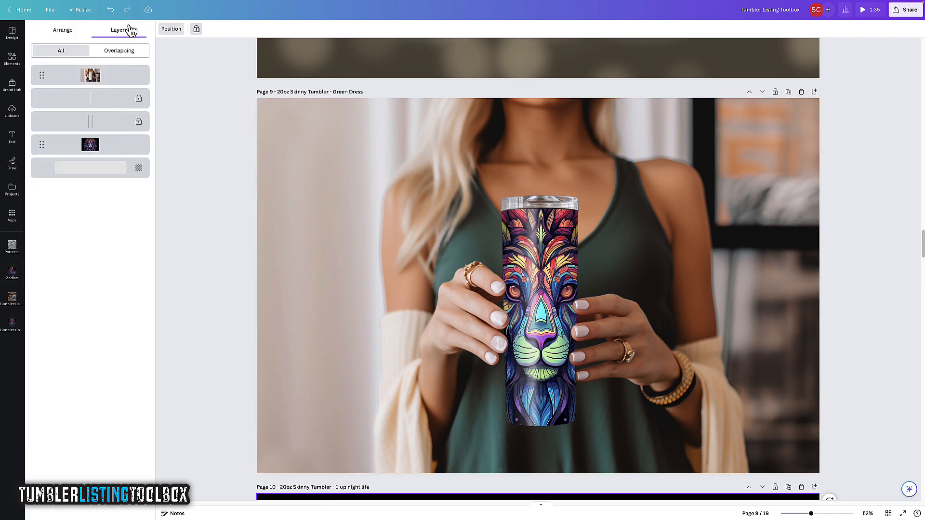
pyautogui.click(110, 77)
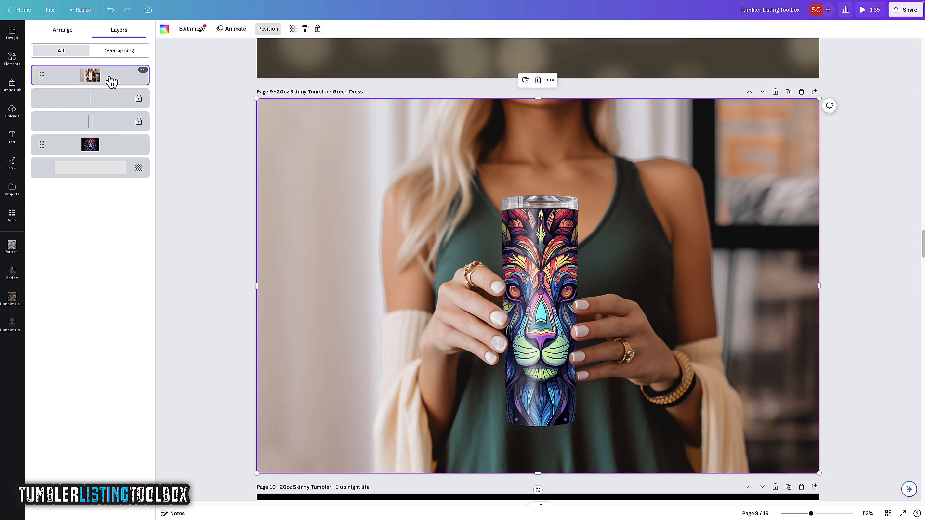
pyautogui.click(108, 143)
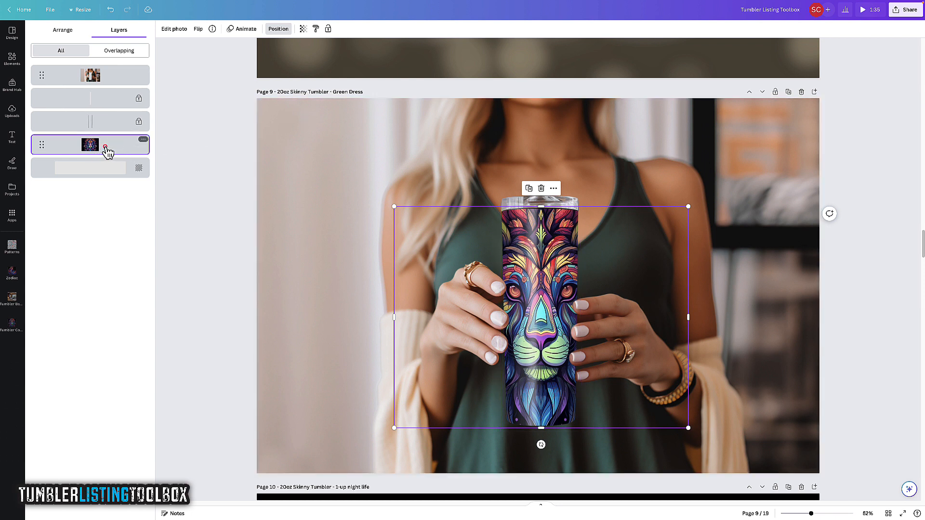
pyautogui.moveTo(107, 151); pyautogui.dragTo(111, 72)
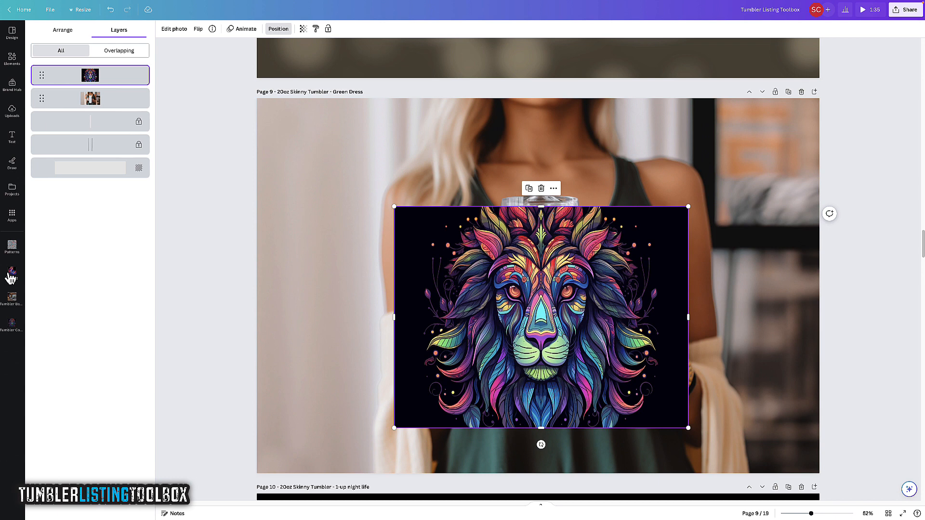
pyautogui.click(94, 226)
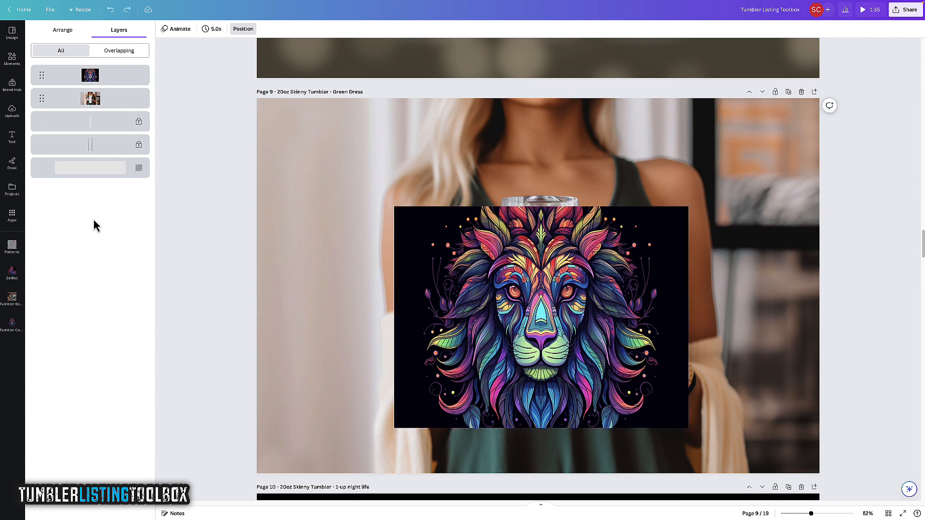
# Replace page 9's lion graphic with the Zodiac folder's flowing-haired woman image and move it below the backdrop and highlights layers, above the page background
pyautogui.click(20, 275)
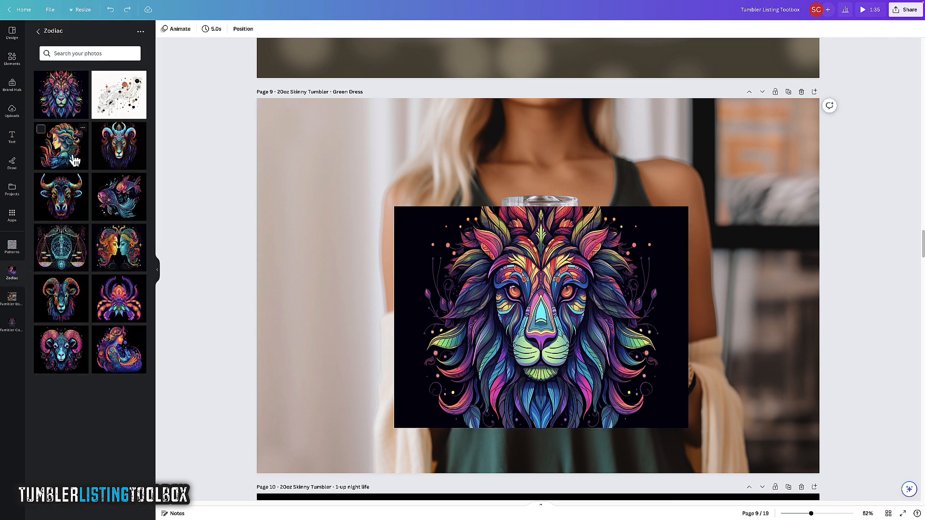
pyautogui.moveTo(73, 160); pyautogui.dragTo(514, 274)
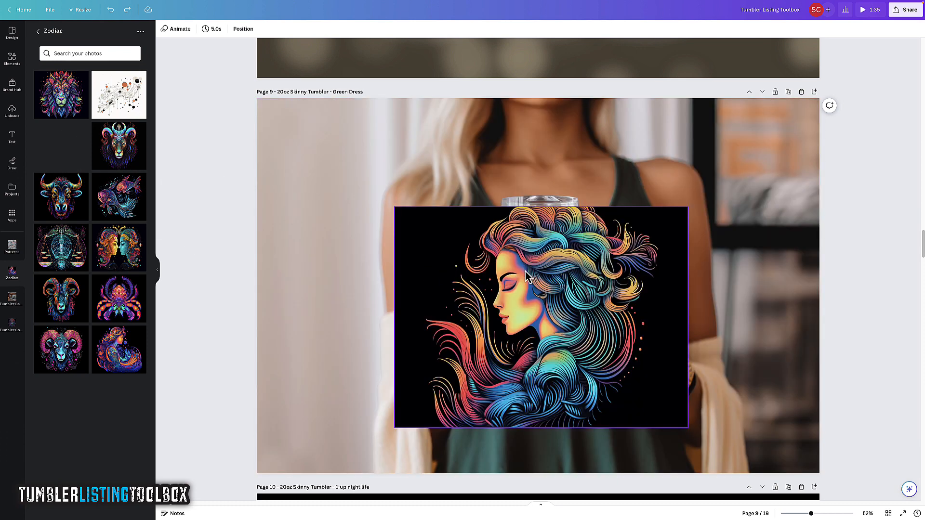
pyautogui.moveTo(505, 279); pyautogui.dragTo(504, 292)
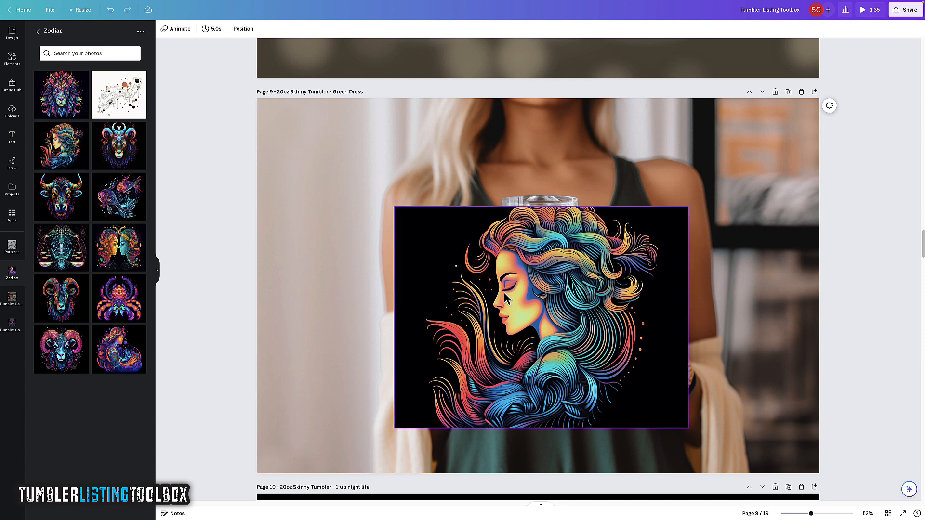
pyautogui.click(244, 29)
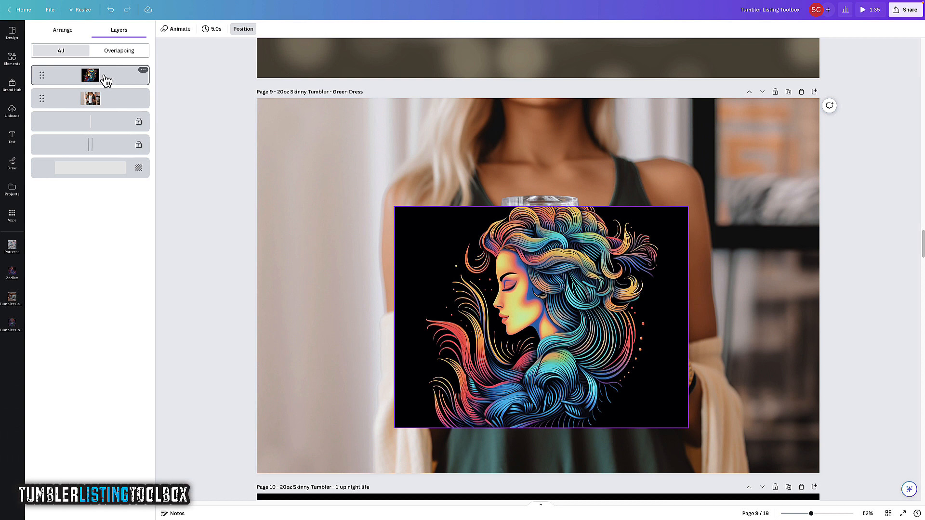
pyautogui.moveTo(106, 80); pyautogui.dragTo(99, 158)
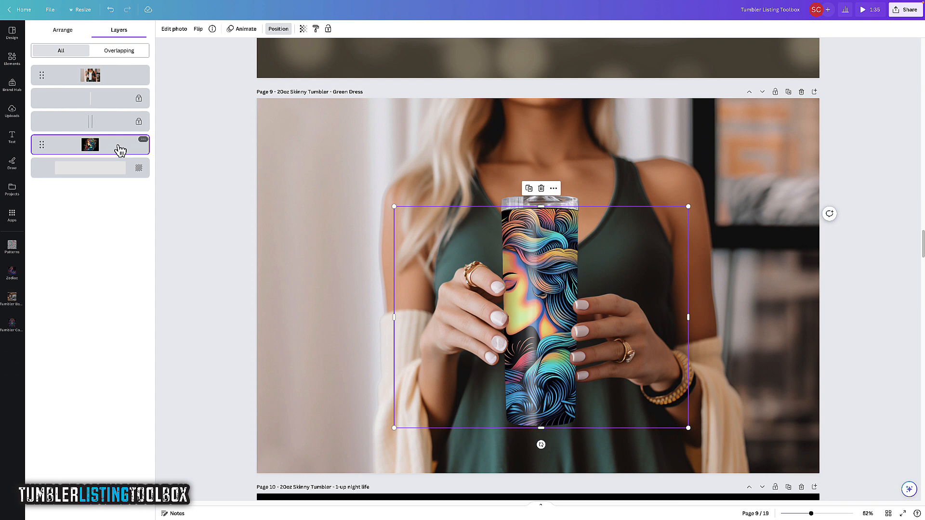
# Step page 9's woman graphic up through the layer stack and back down above the page background, one layer at a time, twice
pyautogui.hotkey('ctrl', ']')
pyautogui.hotkey('ctrl', ']')
pyautogui.hotkey('ctrl', ']')
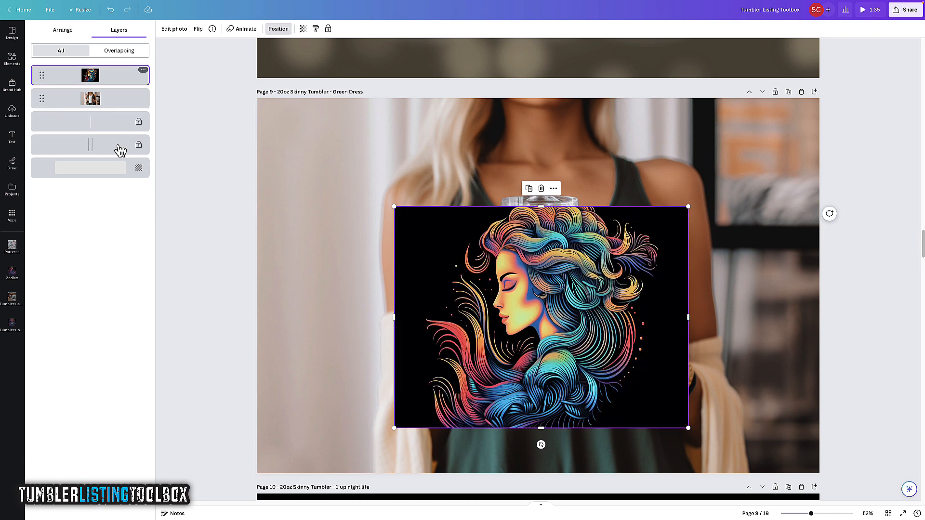
pyautogui.hotkey('ctrl', '[')
pyautogui.hotkey('ctrl', '[')
pyautogui.hotkey('ctrl', '[')
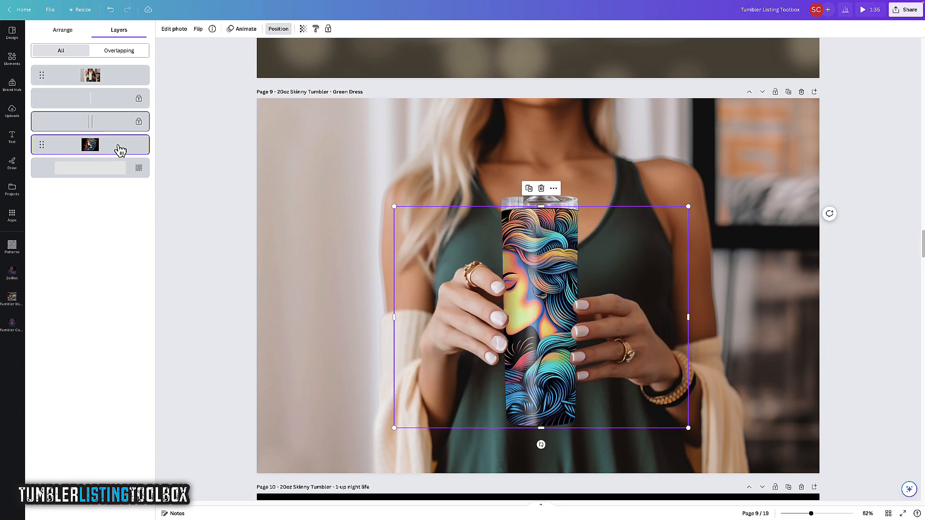
pyautogui.hotkey('ctrl', ']')
pyautogui.hotkey('ctrl', ']')
pyautogui.hotkey('ctrl', ']')
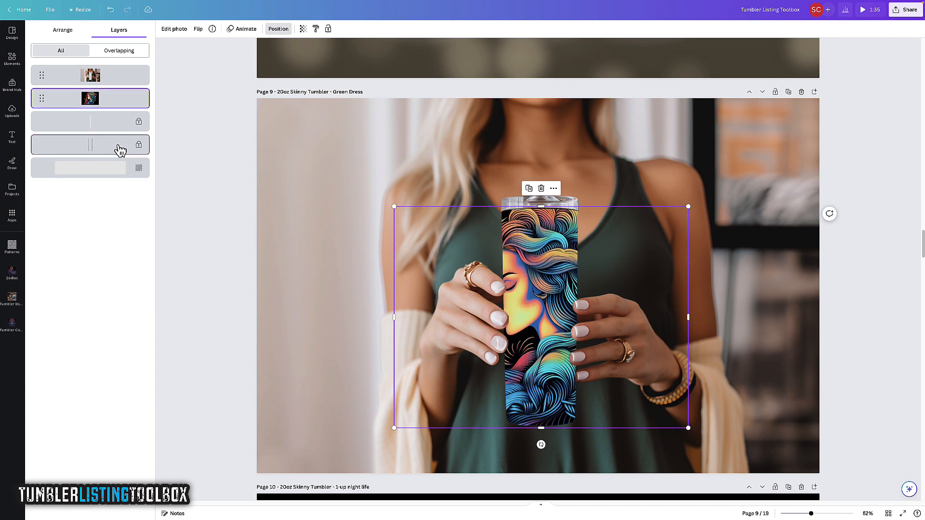
pyautogui.hotkey('ctrl', '[')
pyautogui.hotkey('ctrl', '[')
pyautogui.hotkey('ctrl', '[')
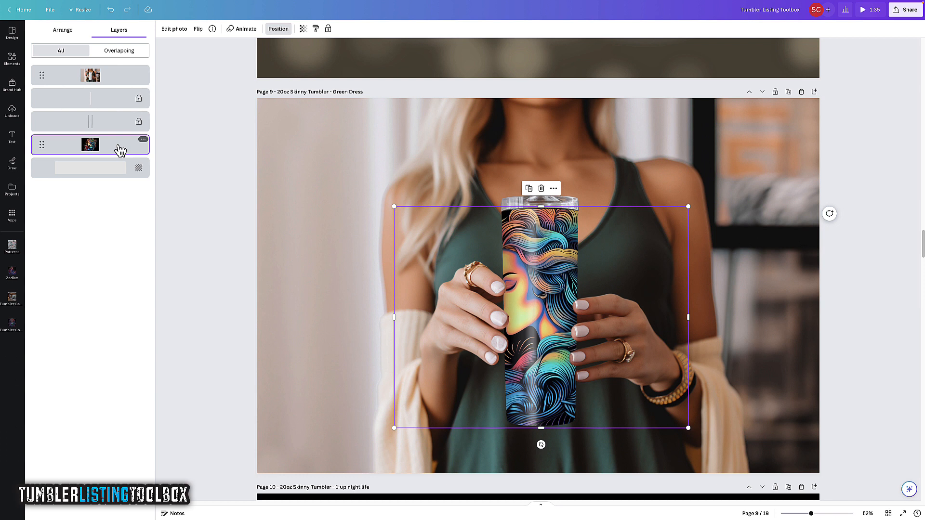
# Send the woman graphic straight to the front of page 9's layer stack and straight back above the page background, twice
pyautogui.hotkey('ctrl', 'alt', ']')
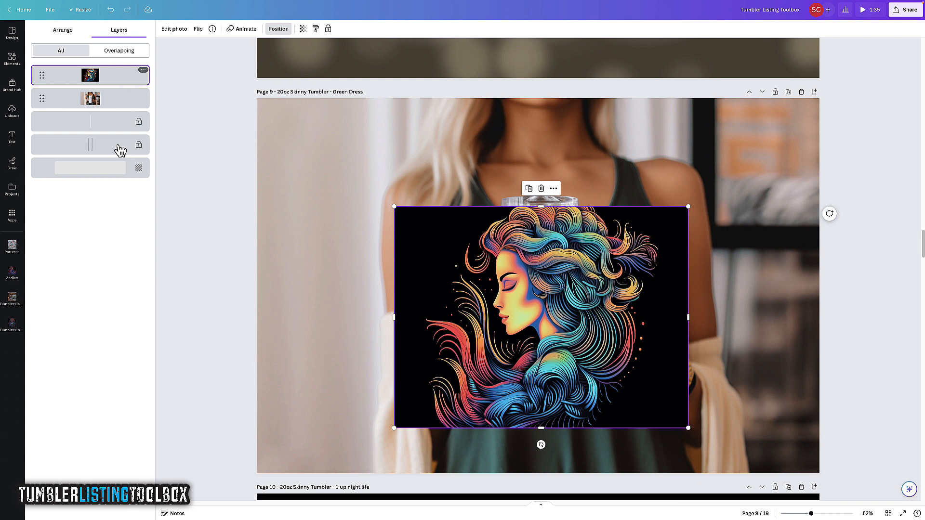
pyautogui.hotkey('ctrl', 'alt', '[')
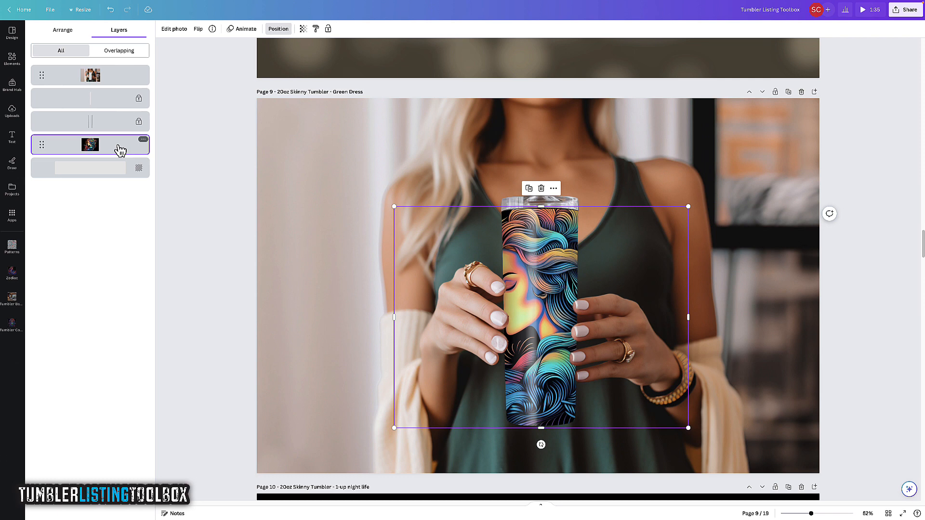
pyautogui.hotkey('ctrl', 'alt', ']')
pyautogui.hotkey('ctrl', 'alt', '[')
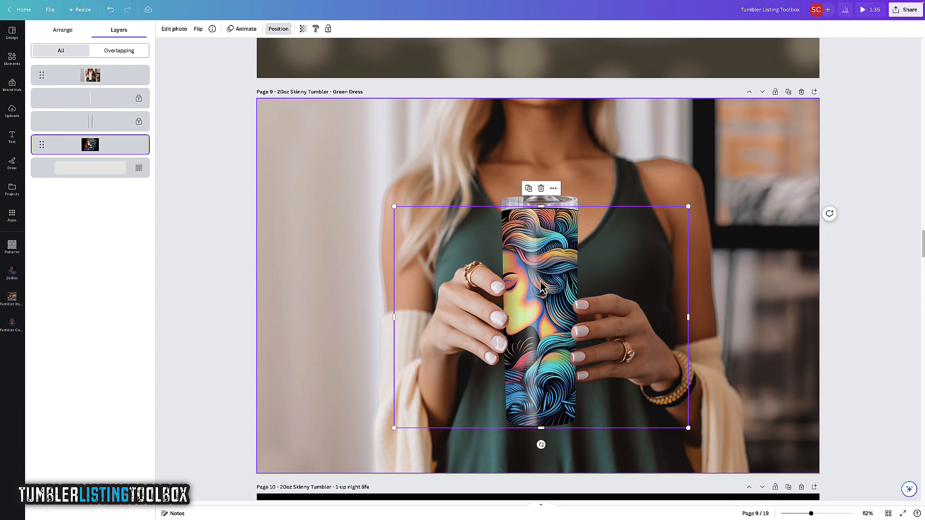
# Bring page 9's woman graphic to the front of the layer stack and select it for repositioning
pyautogui.hotkey('ctrl', 'alt', ']')
pyautogui.moveTo(541, 285); pyautogui.dragTo(501, 281)
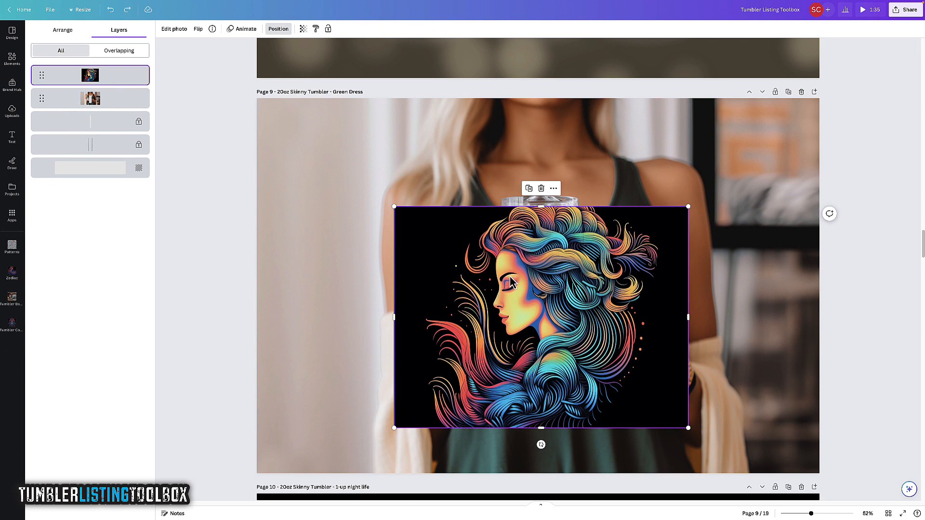
pyautogui.click(861, 292)
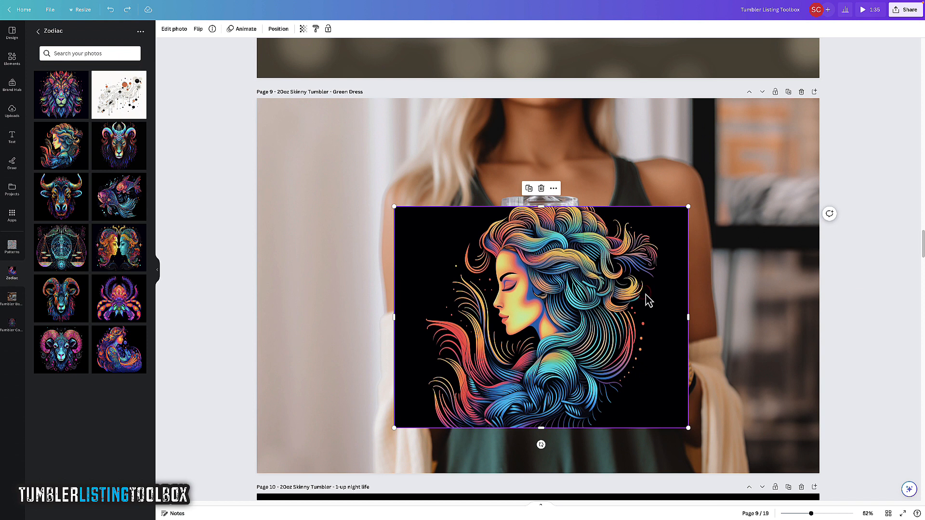
pyautogui.moveTo(646, 295); pyautogui.dragTo(649, 300)
# Nudge the woman graphic on page 9 to the right, first in large and then in small increments, so her face moves over the tumbler
pyautogui.hotkey('shift', 'Right')
pyautogui.hotkey('shift', 'Right')
pyautogui.hotkey('shift', 'Right')
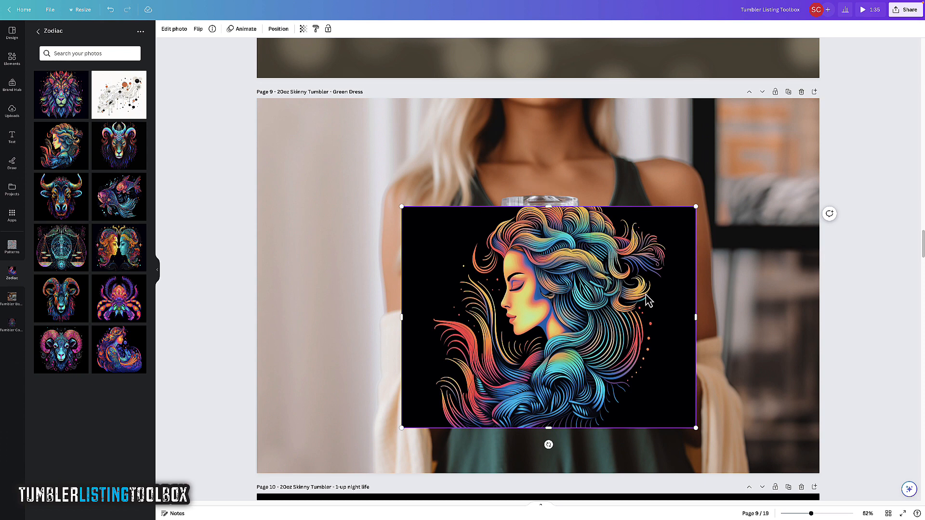
pyautogui.press('Right')
pyautogui.press('Right')
pyautogui.press('Right')
pyautogui.press('Right')
pyautogui.press('Right')
pyautogui.press('Right')
pyautogui.press('Right')
pyautogui.press('Right')
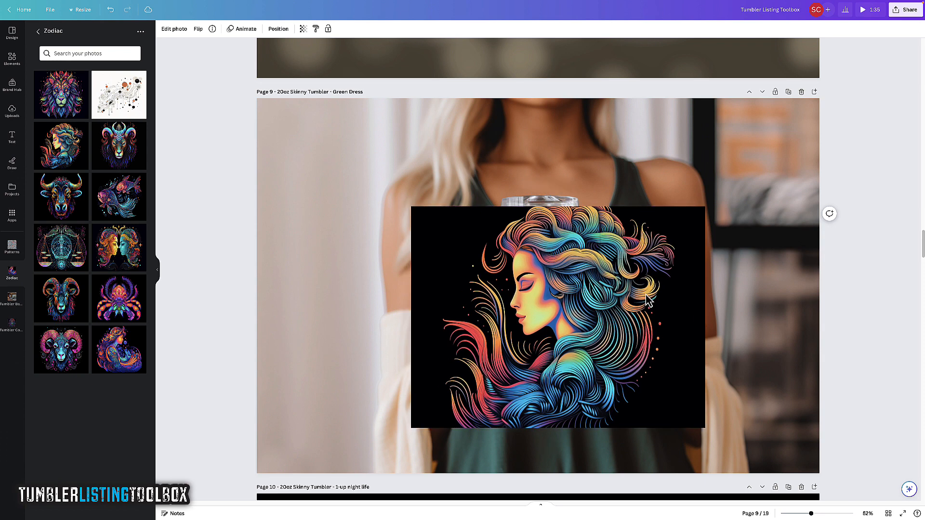
pyautogui.press('Right')
pyautogui.press('Right')
pyautogui.press('Right')
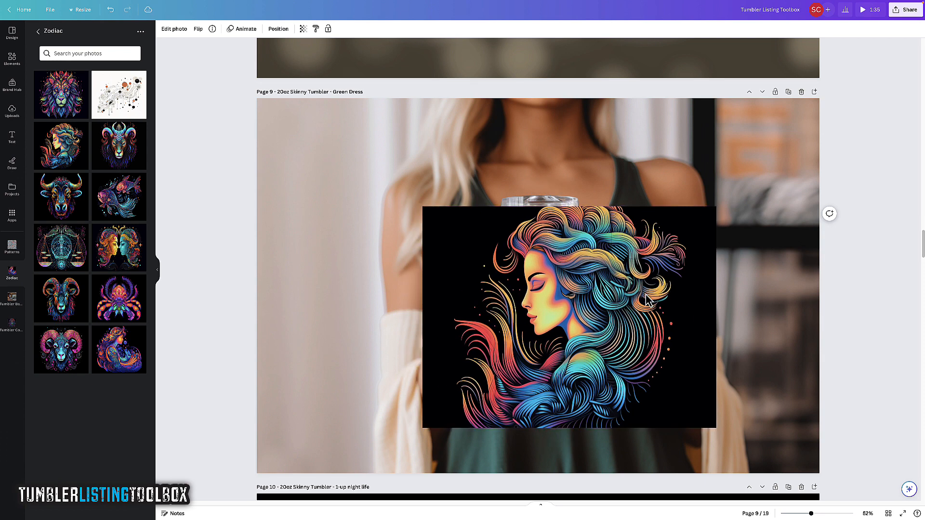
pyautogui.press('Right')
pyautogui.press('Right')
pyautogui.press('Right')
pyautogui.press('Right')
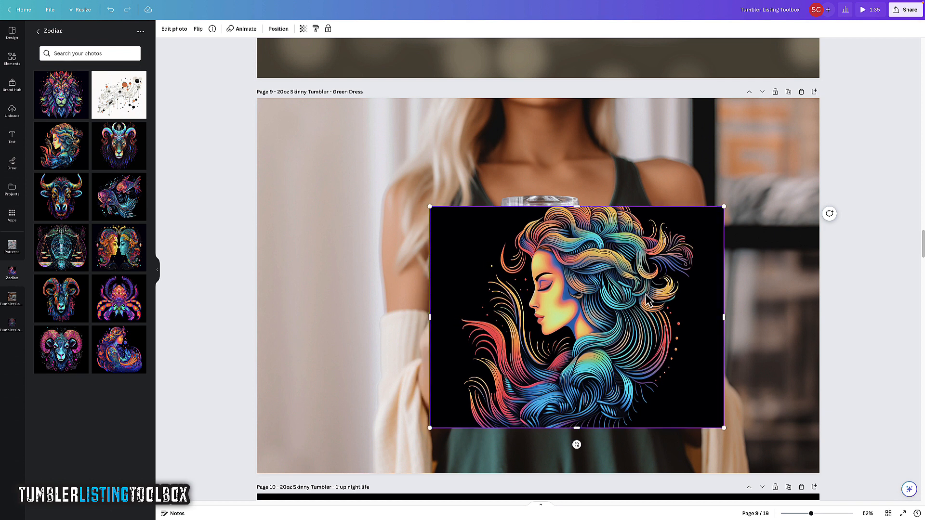
# Fine-tune the woman graphic's horizontal position with small nudges both ways, leaving it slightly further left with her profile over the tumbler
pyautogui.hotkey('shift', 'Right')
pyautogui.hotkey('shift', 'Left')
pyautogui.press('Left')
pyautogui.press('Left')
pyautogui.press('Left')
pyautogui.press('Left')
pyautogui.press('Left')
pyautogui.press('Left')
pyautogui.press('Left')
pyautogui.press('Left')
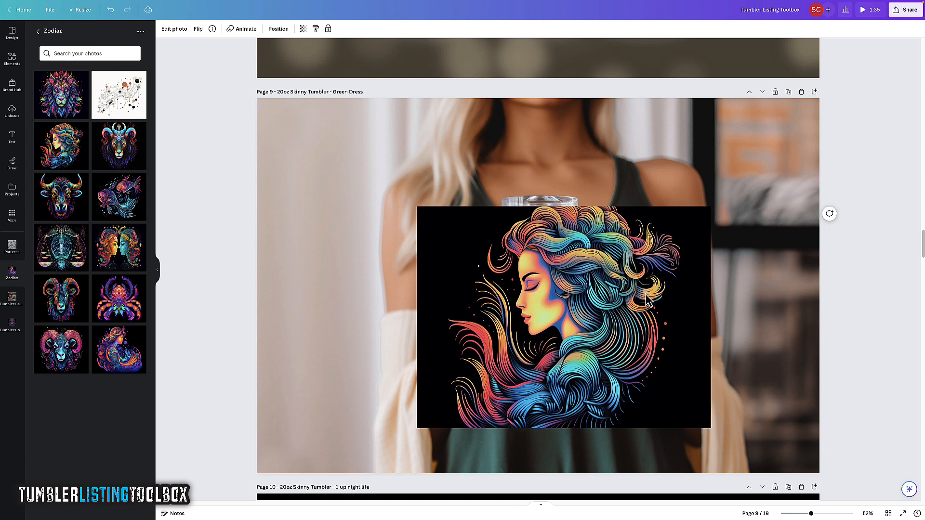
pyautogui.press('Right')
pyautogui.press('Right')
pyautogui.press('Right')
pyautogui.press('Right')
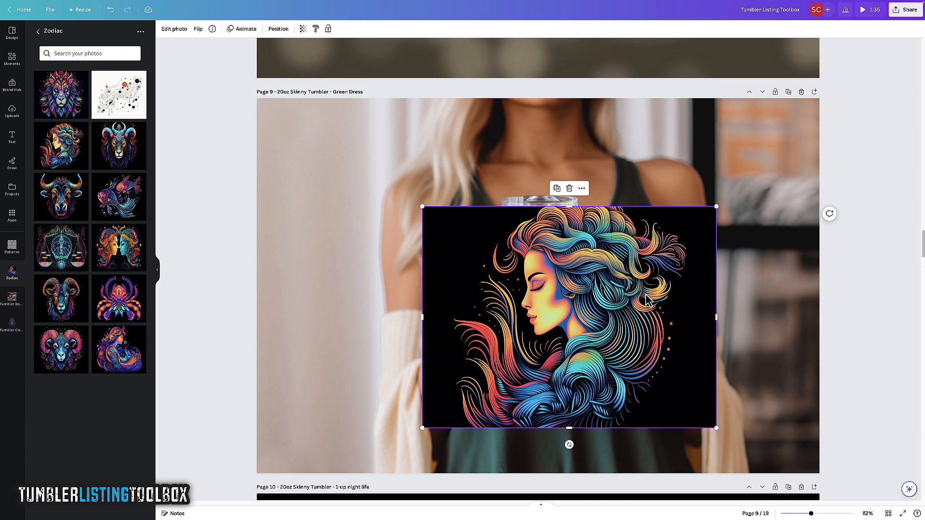
pyautogui.press('Right')
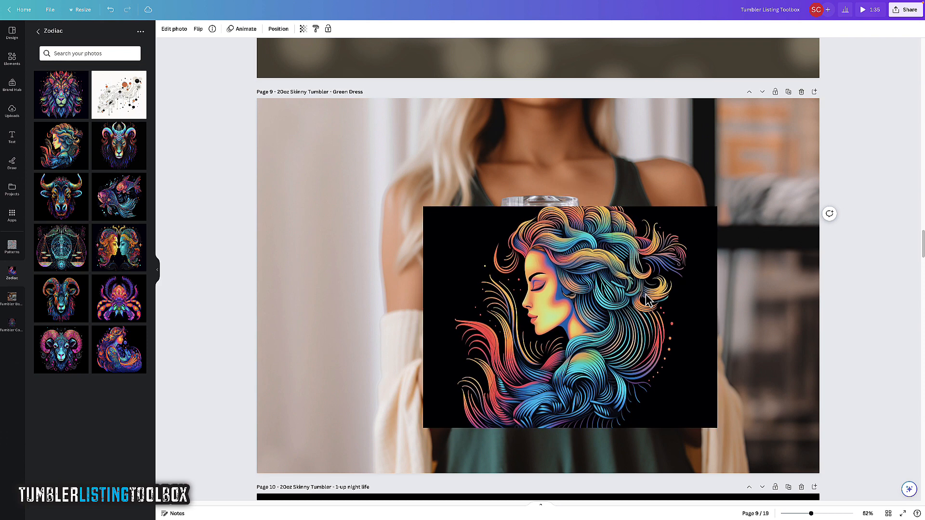
pyautogui.press('Right')
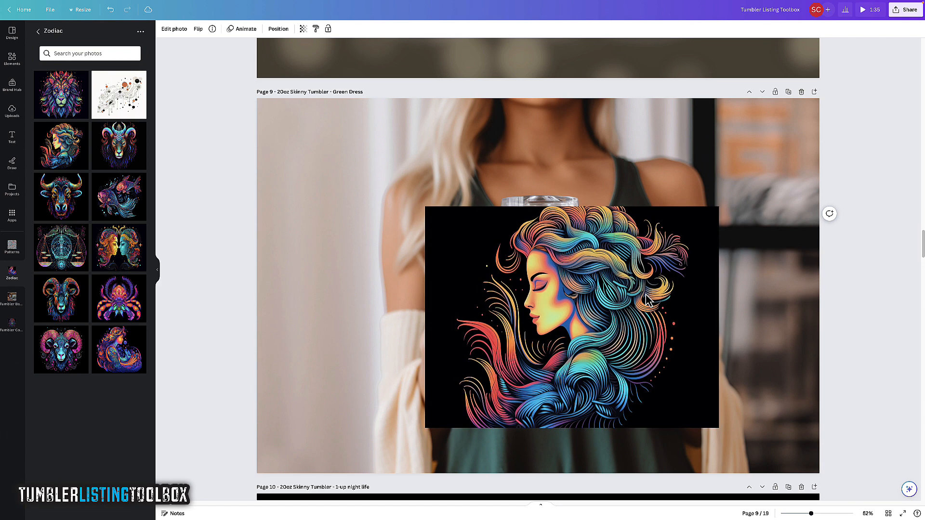
pyautogui.press('Right')
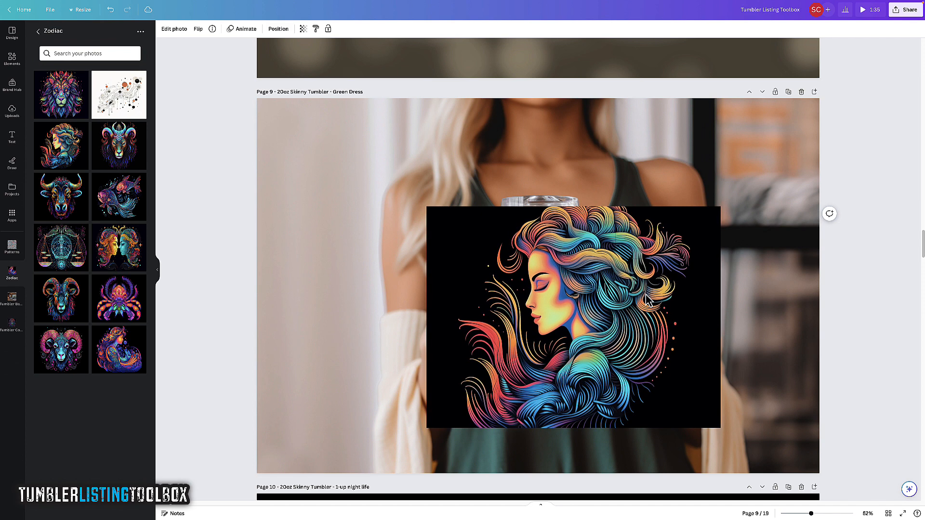
pyautogui.press('Left')
pyautogui.press('Left')
pyautogui.press('Left')
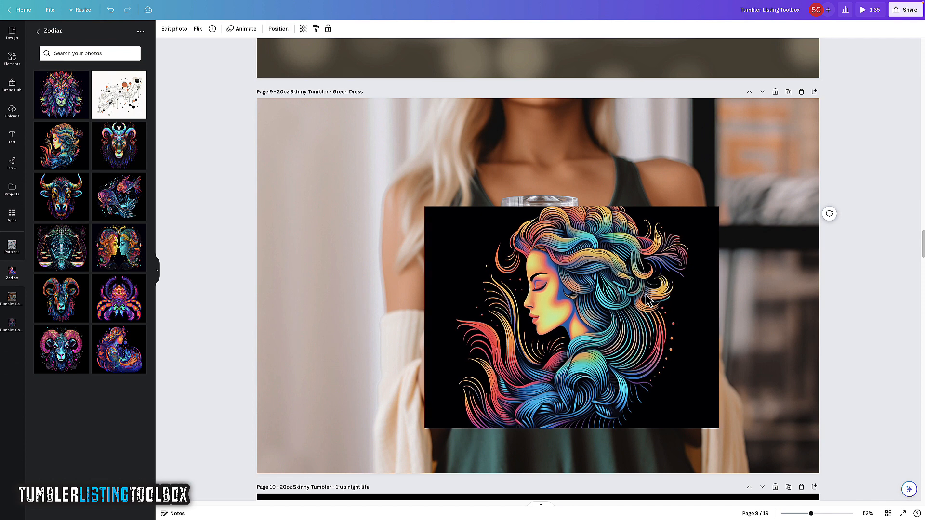
pyautogui.press('Left')
pyautogui.press('Left')
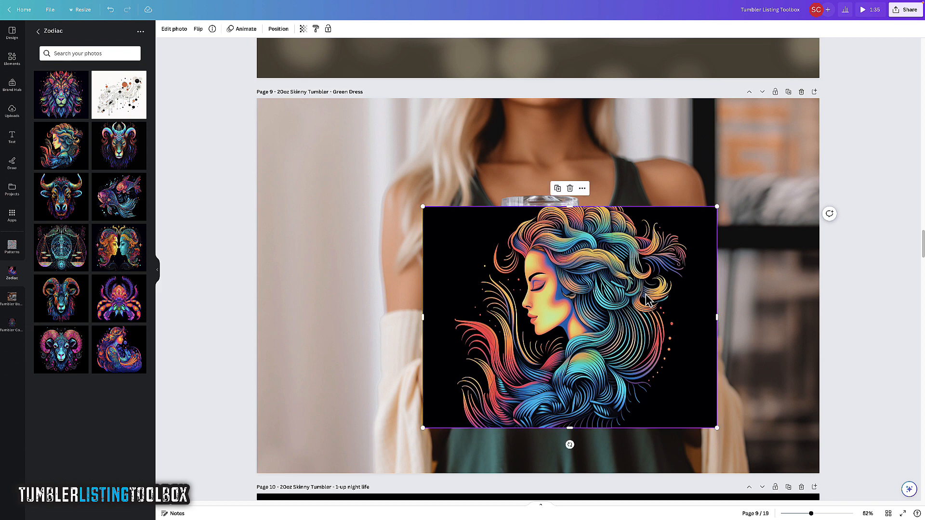
# Move page 9's woman graphic beneath the backdrop and highlights layers, directly above the page background, and deselect it
pyautogui.click(278, 30)
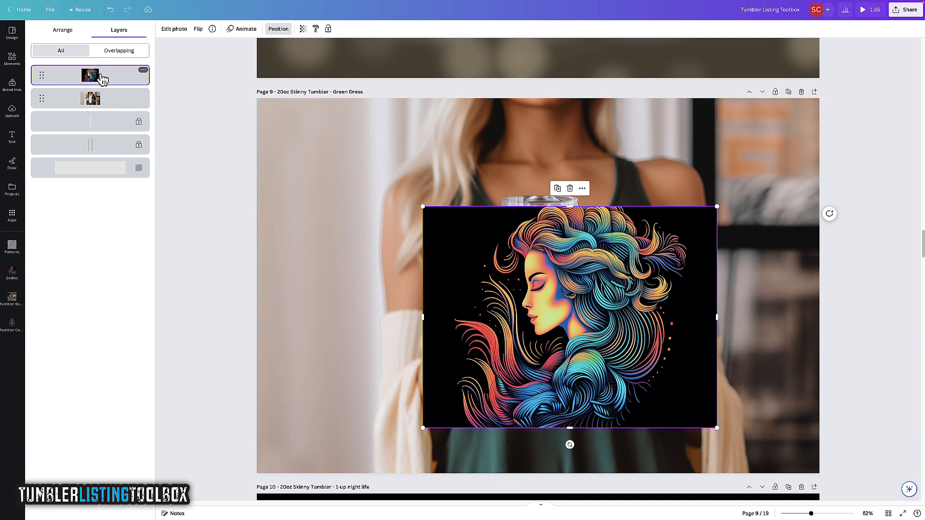
pyautogui.moveTo(102, 78); pyautogui.dragTo(152, 160)
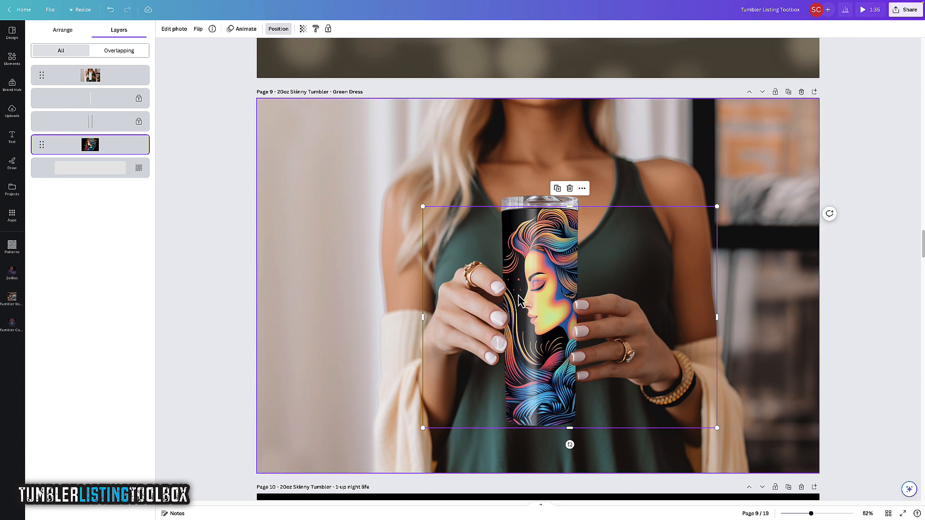
pyautogui.click(232, 197)
pyautogui.click(232, 197)
# Select the locked blurred-lights backdrop on page 7, the 1-up tilt scene, and show the page's layer list
pyautogui.scroll(3, 568, 291)
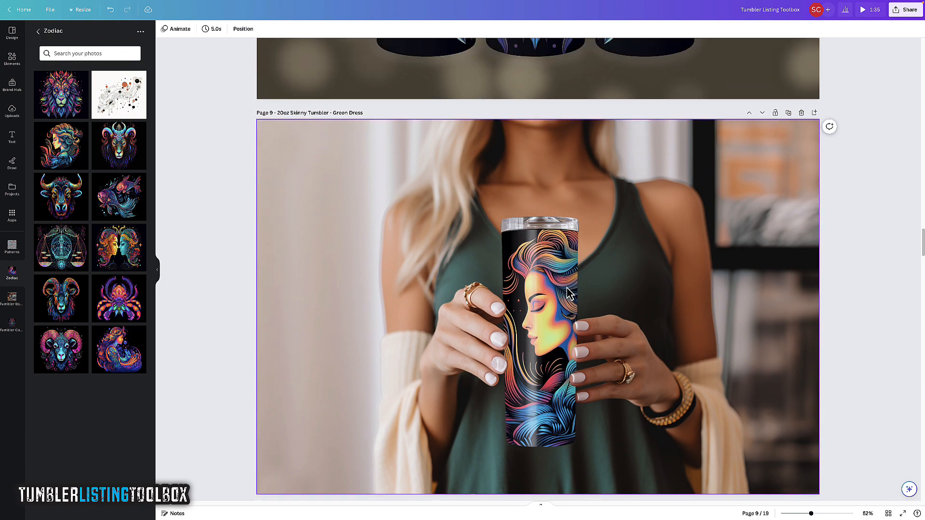
pyautogui.scroll(6, 567, 287)
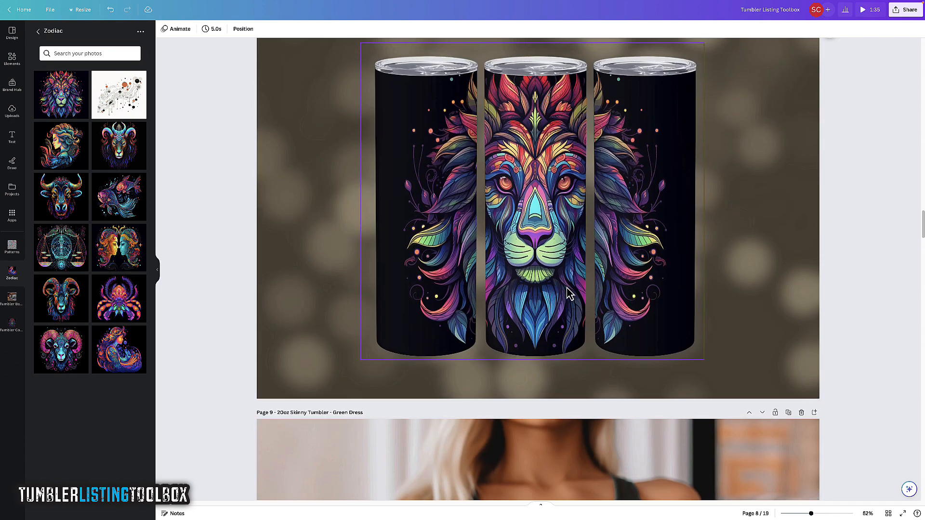
pyautogui.scroll(15, 569, 292)
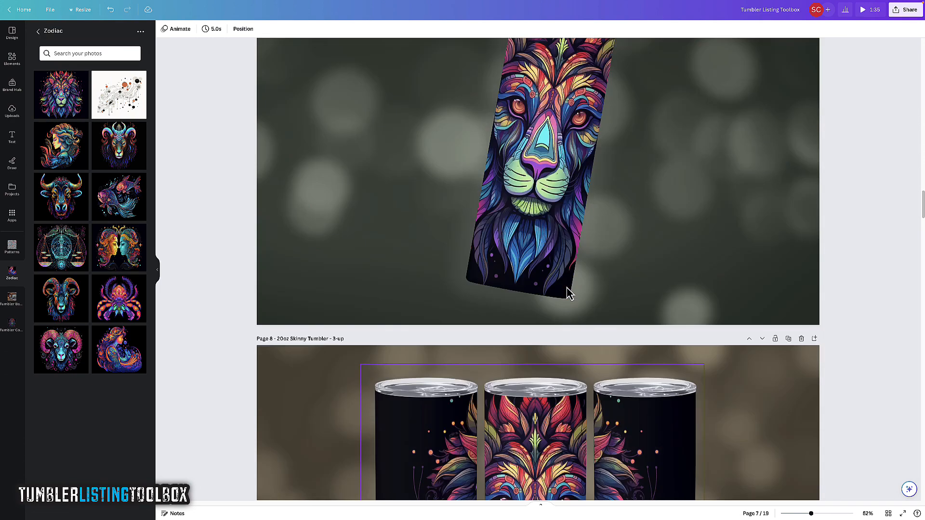
pyautogui.scroll(-2, 570, 294)
pyautogui.scroll(1, 570, 294)
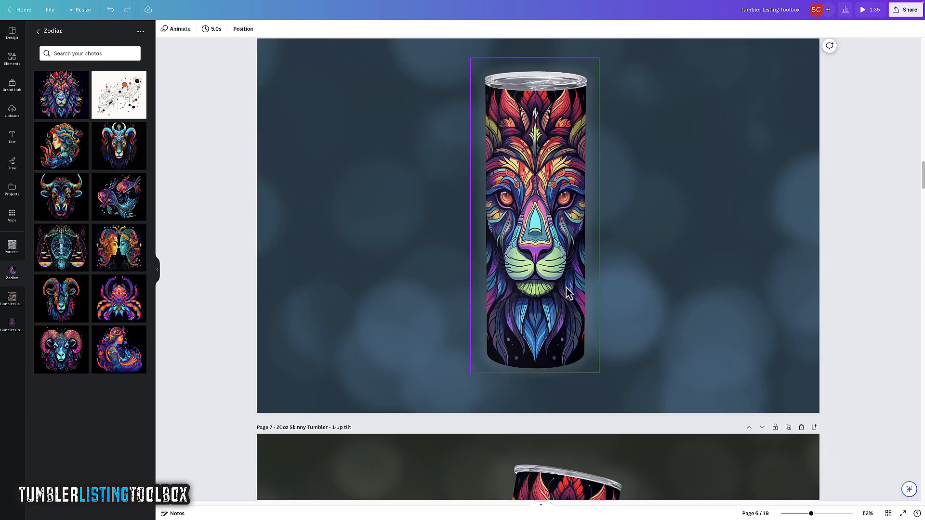
pyautogui.scroll(-3, 570, 294)
pyautogui.scroll(-5, 570, 294)
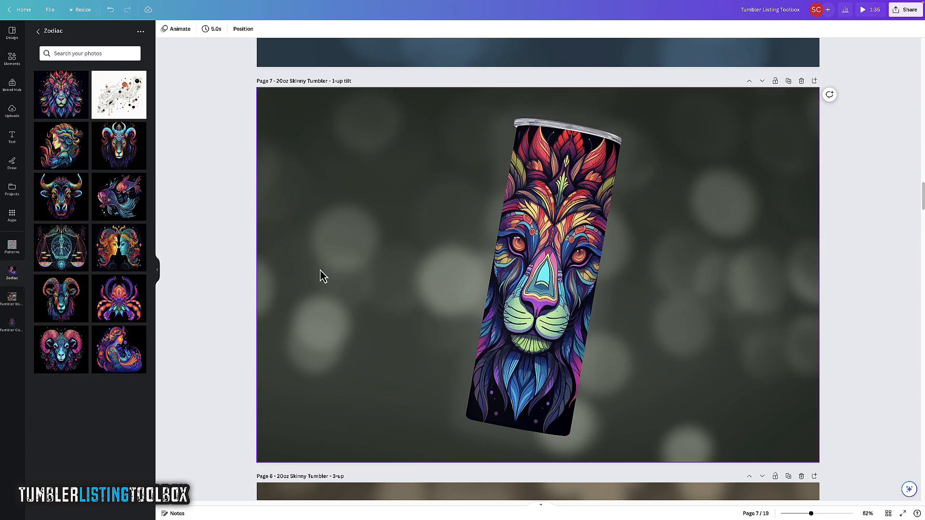
pyautogui.scroll(-1, 342, 271)
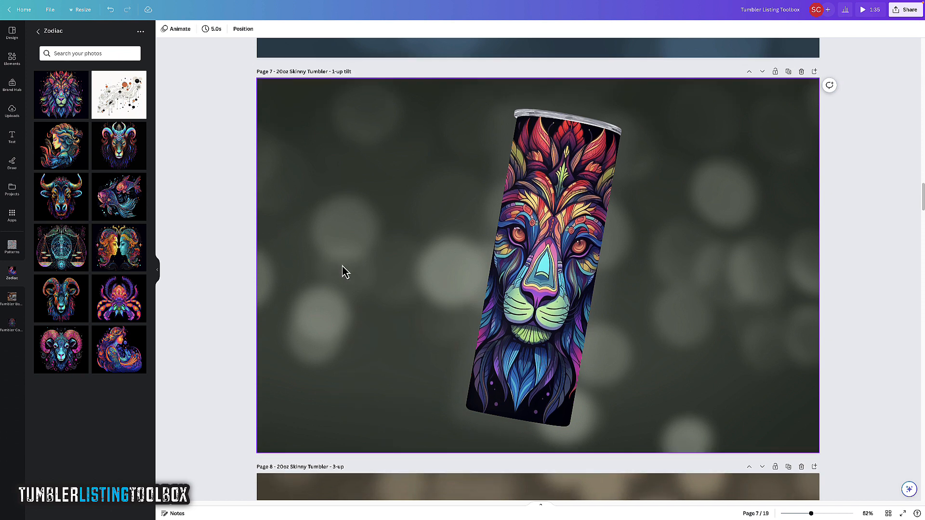
pyautogui.click(335, 213)
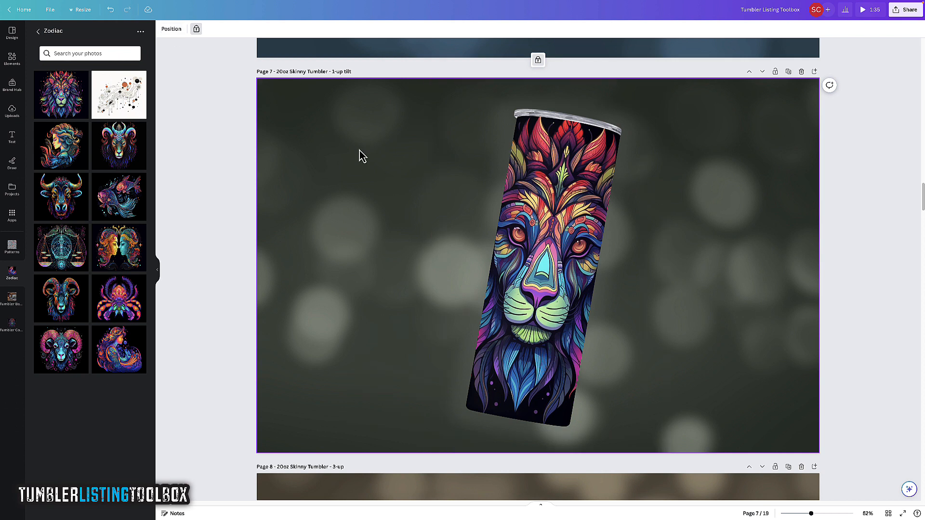
pyautogui.click(175, 32)
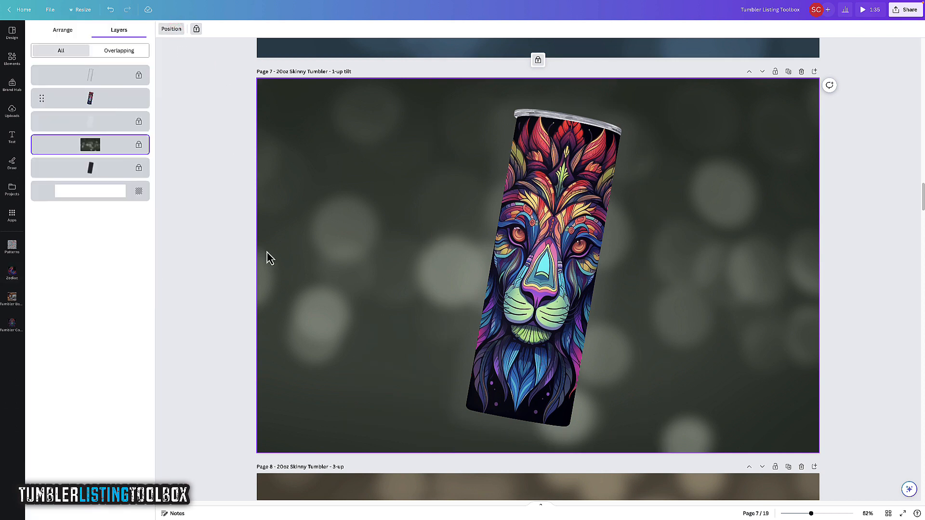
# Unlock page 7's blurred-lights backdrop and replace it with the lion image from the Zodiac folder
pyautogui.click(12, 274)
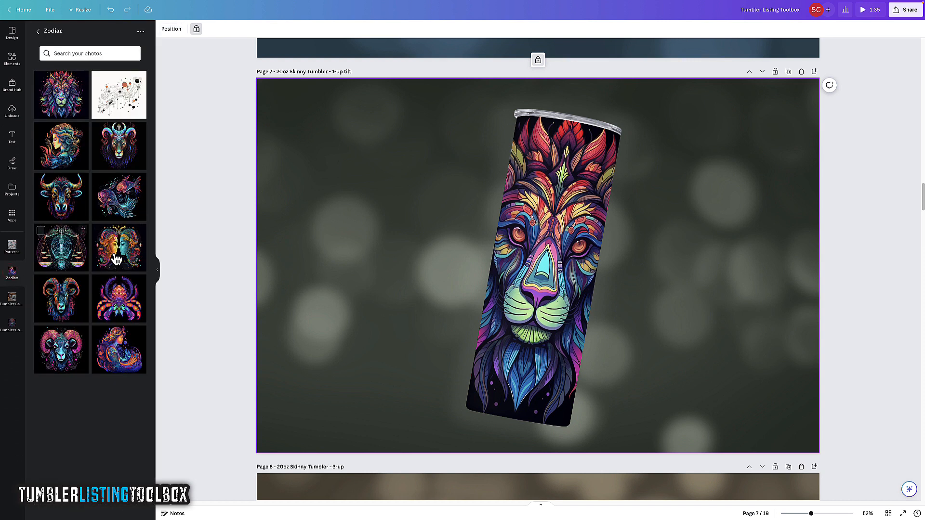
pyautogui.moveTo(67, 94); pyautogui.dragTo(70, 188)
pyautogui.click(172, 30)
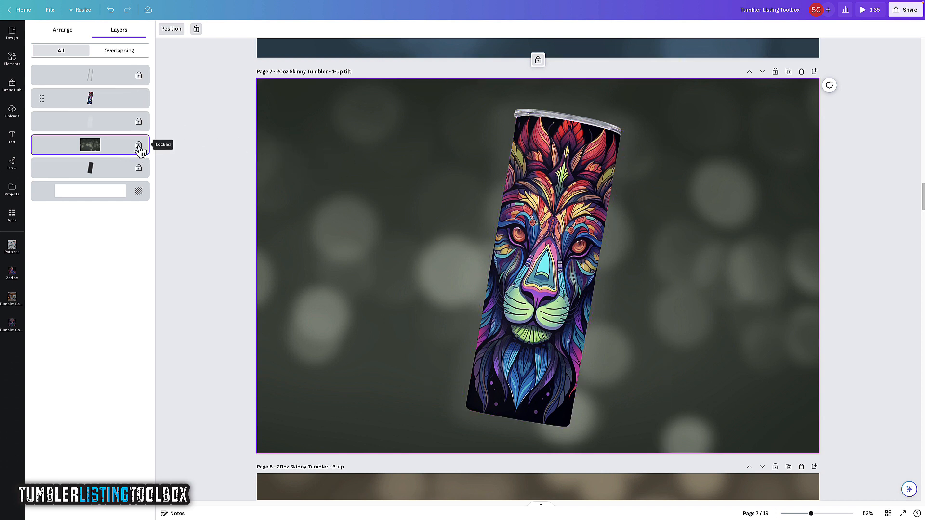
pyautogui.click(196, 30)
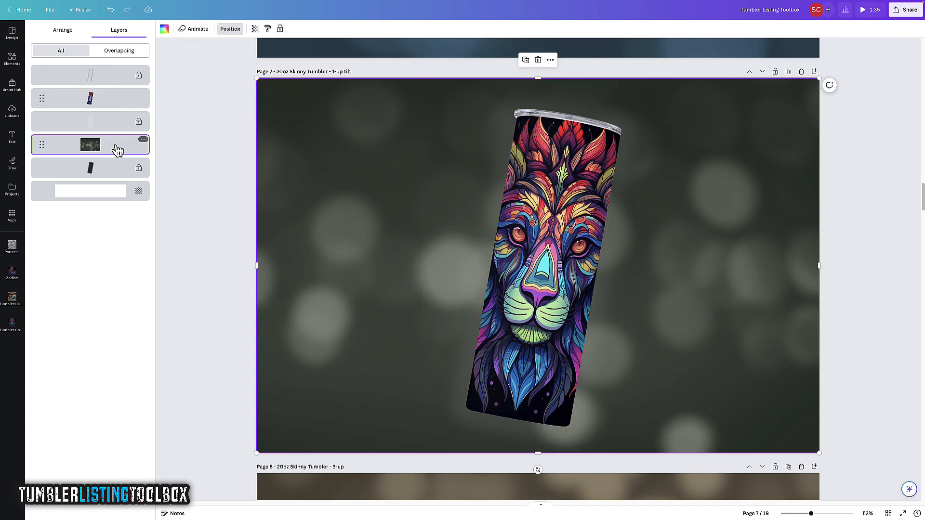
pyautogui.click(11, 273)
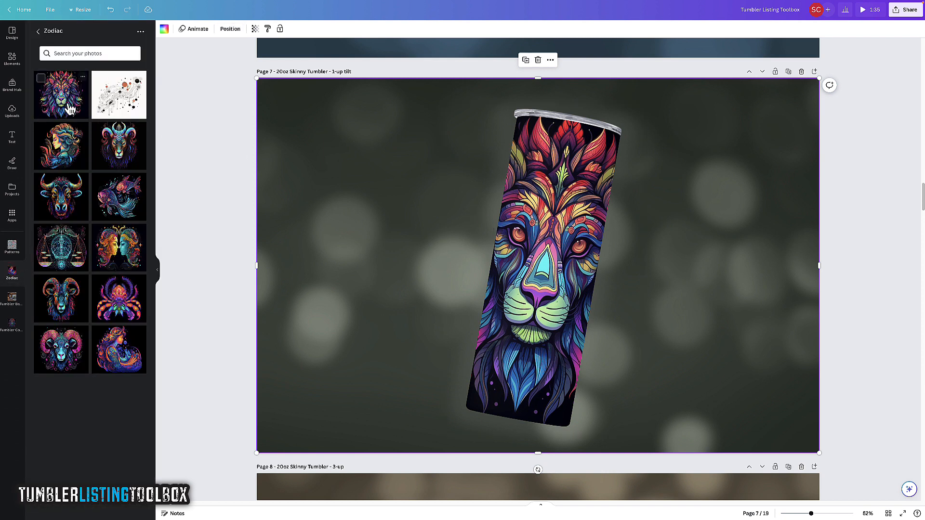
pyautogui.moveTo(67, 103); pyautogui.dragTo(292, 166)
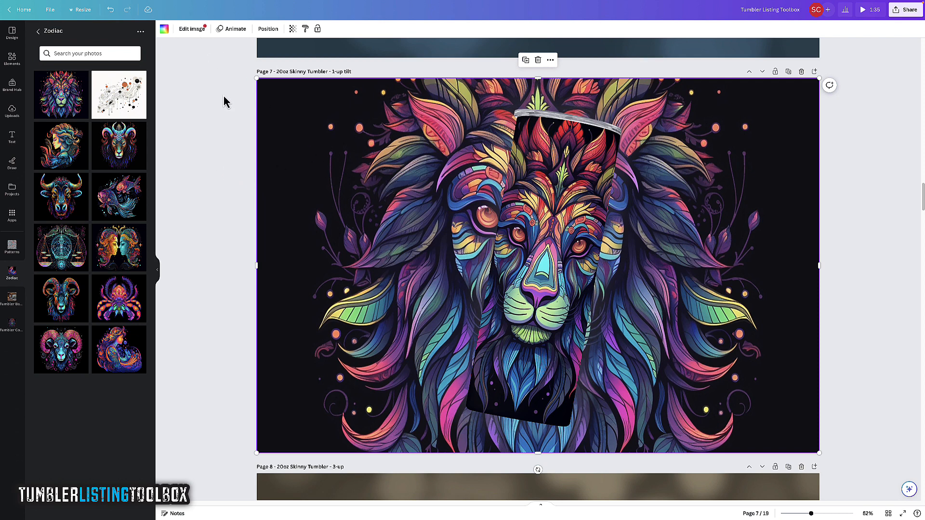
# Blur page 7's lion backdrop at an intensity of 50
pyautogui.click(192, 30)
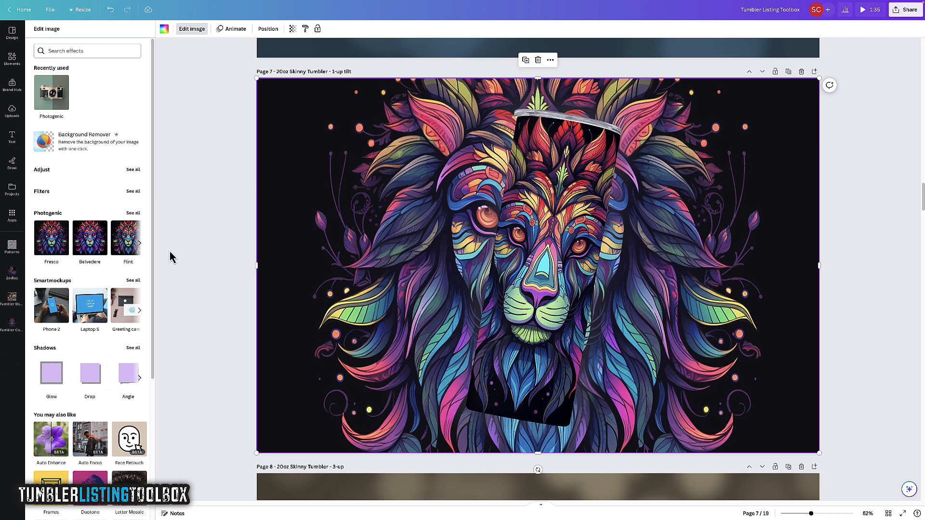
pyautogui.scroll(-1, 172, 258)
pyautogui.scroll(2, 172, 257)
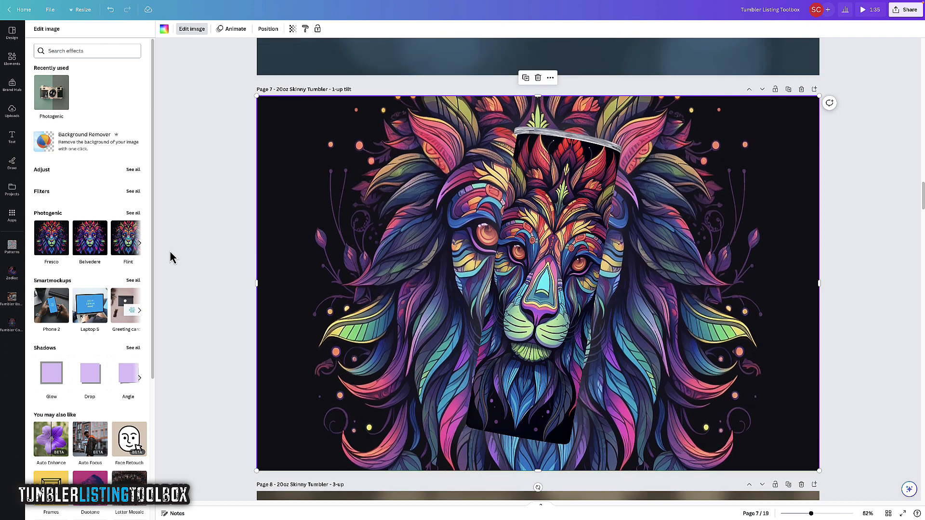
pyautogui.scroll(-1, 172, 258)
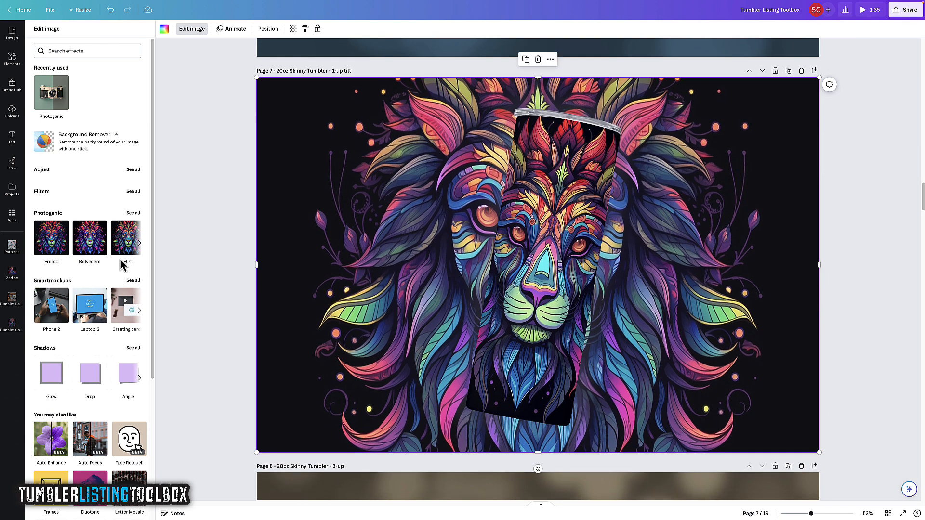
pyautogui.scroll(-1, 124, 262)
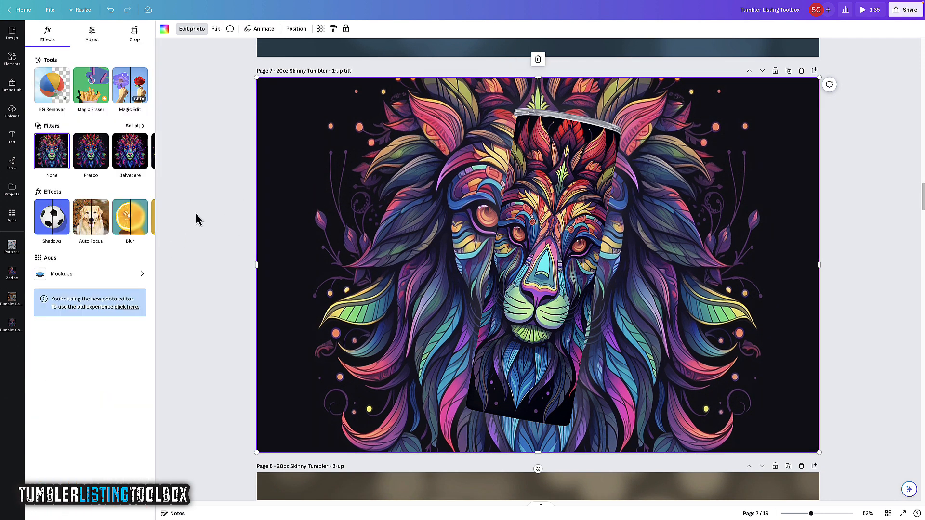
pyautogui.click(133, 223)
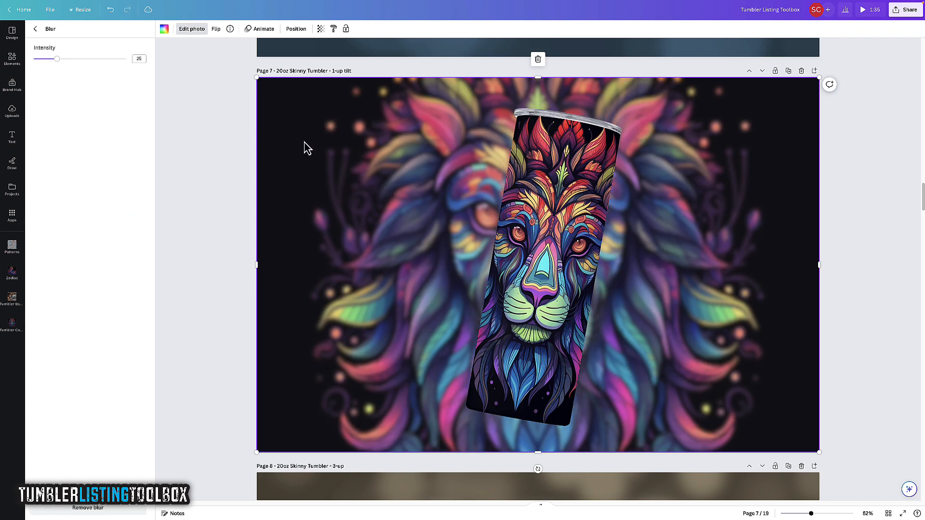
pyautogui.moveTo(57, 59); pyautogui.dragTo(81, 59)
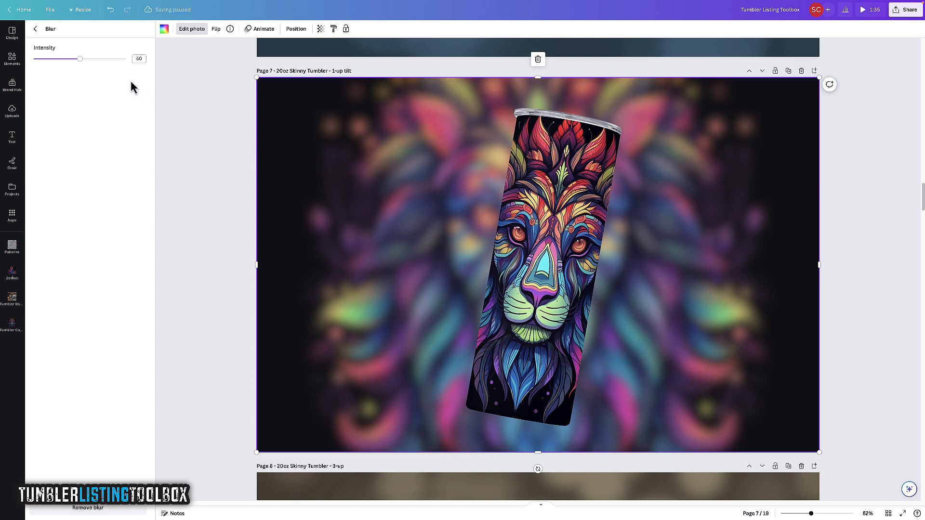
pyautogui.moveTo(82, 60)
pyautogui.mouseDown()
pyautogui.moveTo(97, 65)
pyautogui.moveTo(81, 61)
pyautogui.mouseUp()
pyautogui.click(199, 79)
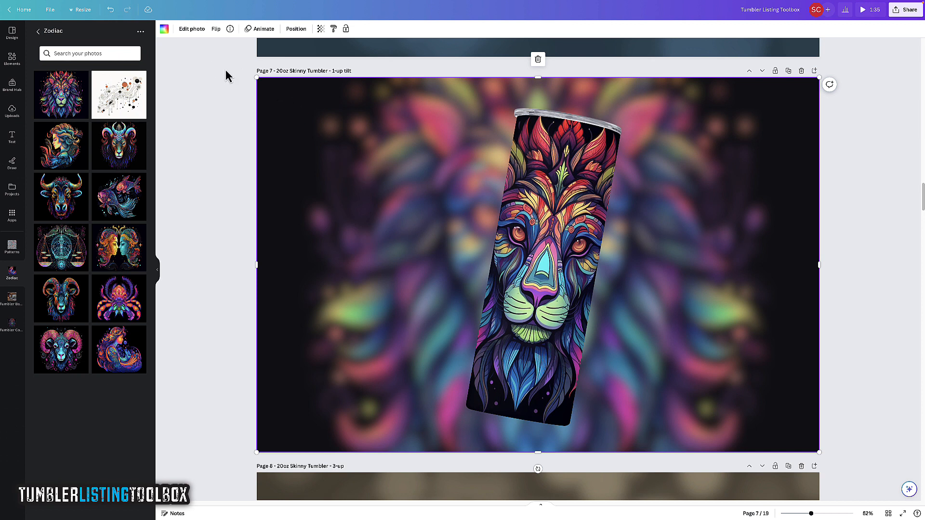
# Unlock page 7's faint white glow layer behind the tumbler and set its transparency to 80
pyautogui.click(298, 29)
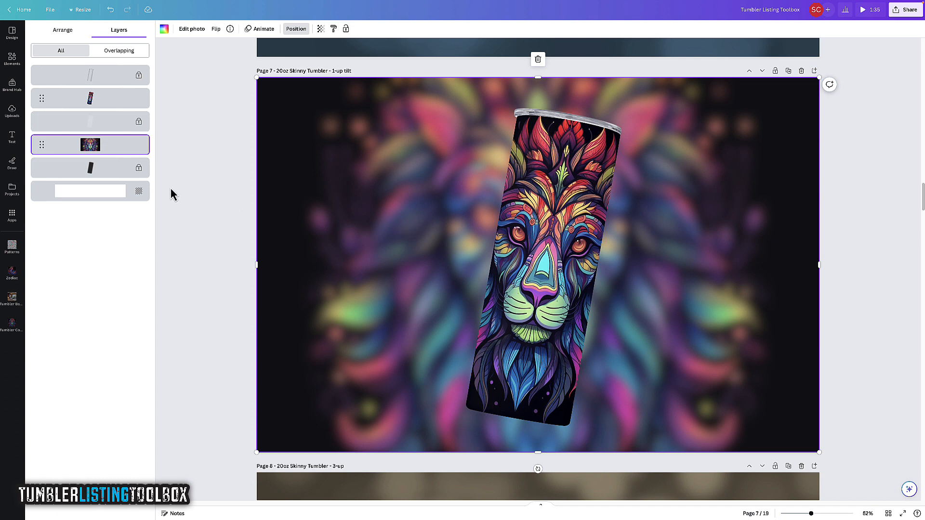
pyautogui.click(91, 127)
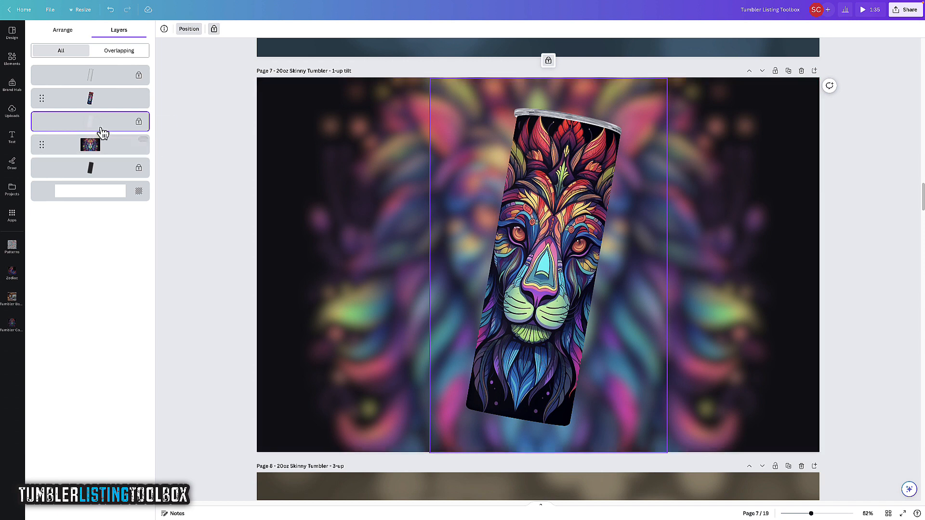
pyautogui.click(95, 170)
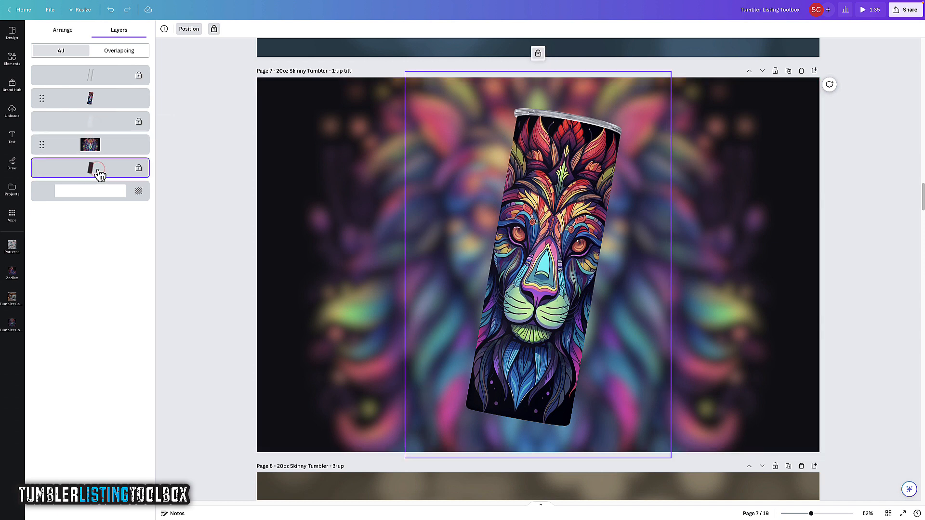
pyautogui.click(89, 126)
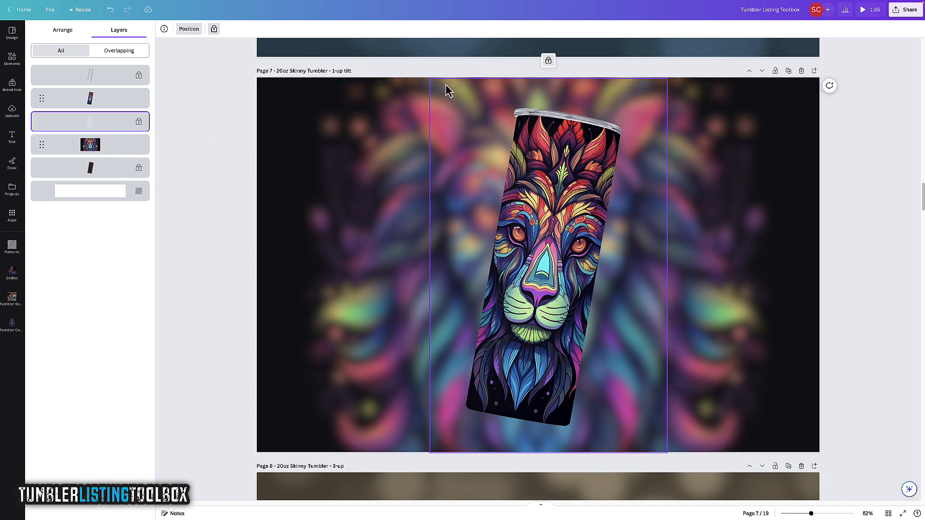
pyautogui.click(548, 61)
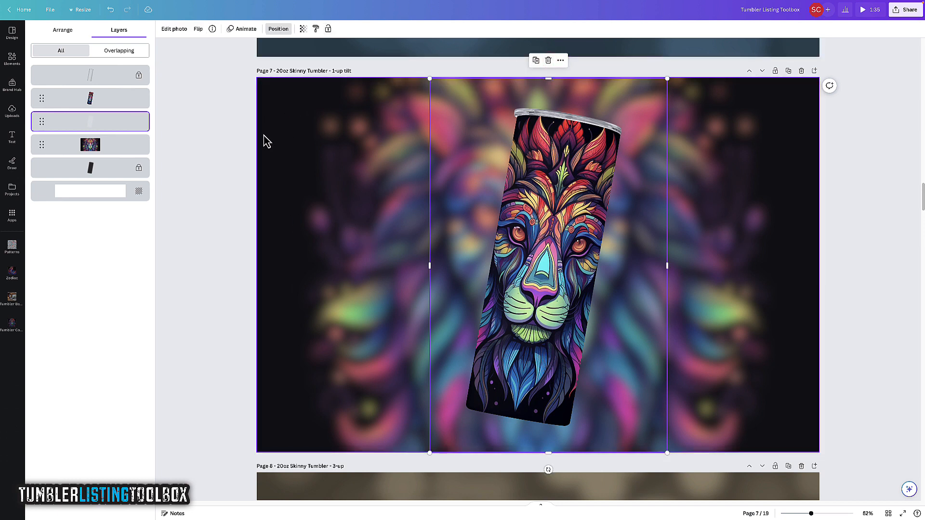
pyautogui.click(302, 29)
pyautogui.moveTo(245, 58); pyautogui.dragTo(290, 70)
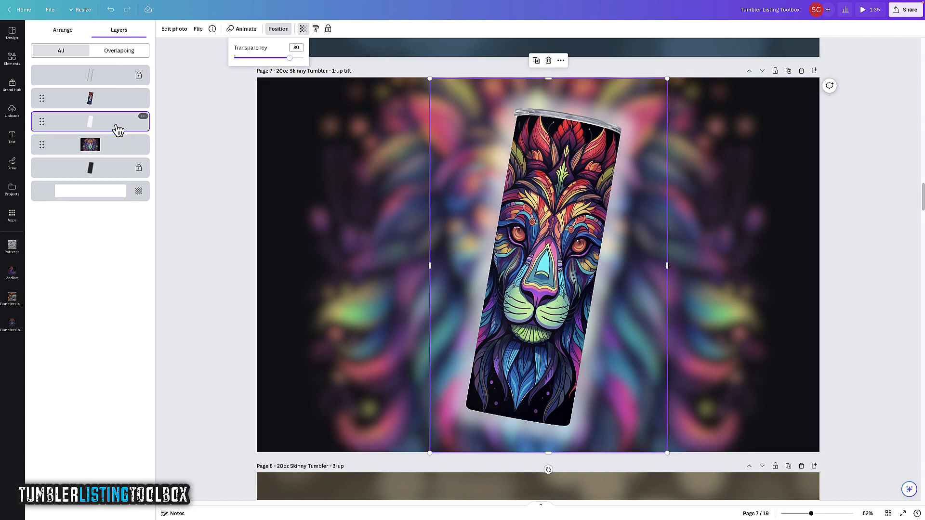
# Move the white glow beneath the lion backdrop, and unlock the black shadow and place it directly above the backdrop
pyautogui.moveTo(118, 130); pyautogui.dragTo(118, 163)
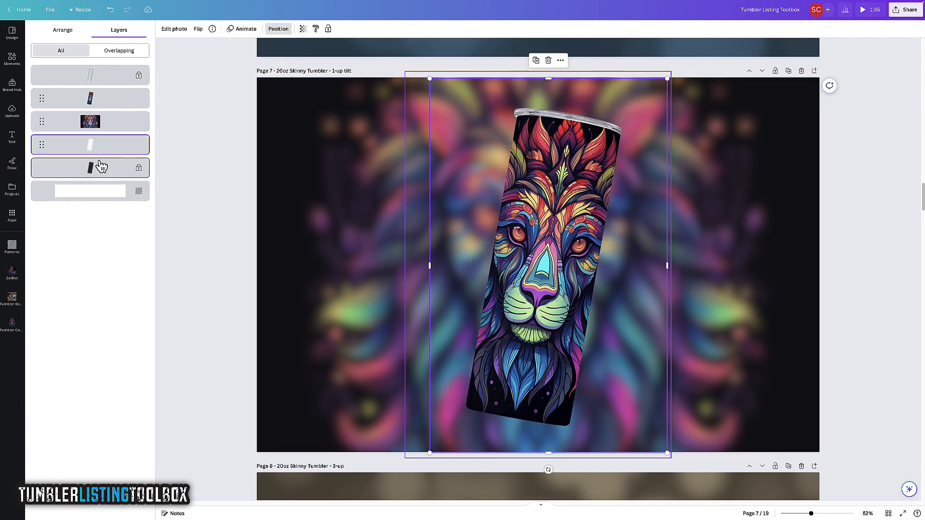
pyautogui.click(129, 167)
pyautogui.click(214, 29)
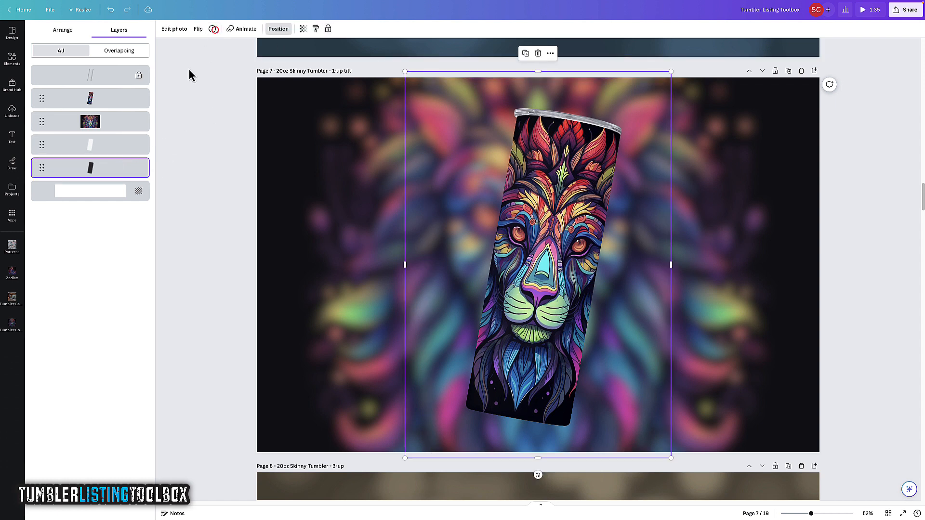
pyautogui.moveTo(103, 169); pyautogui.dragTo(112, 121)
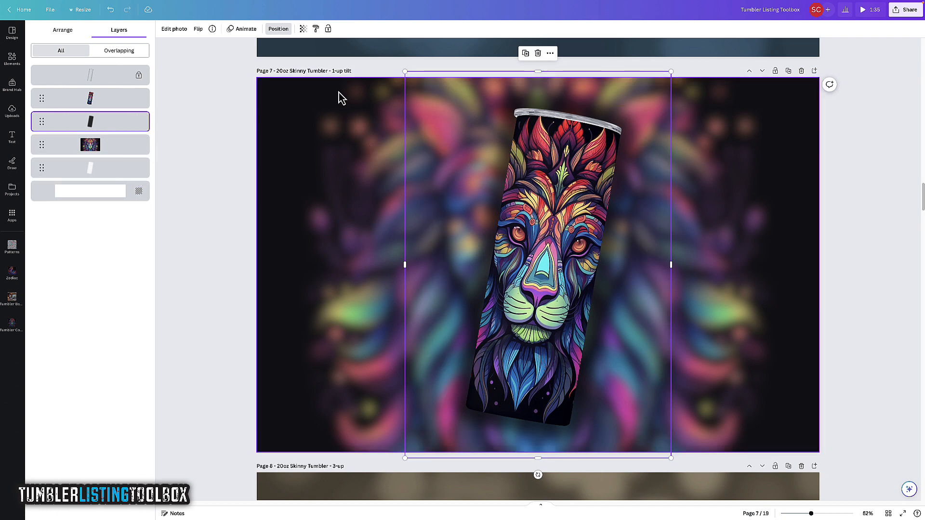
# Set the transparency value of the black tumbler shadow to 70 and that of the white glow to 0
pyautogui.click(303, 28)
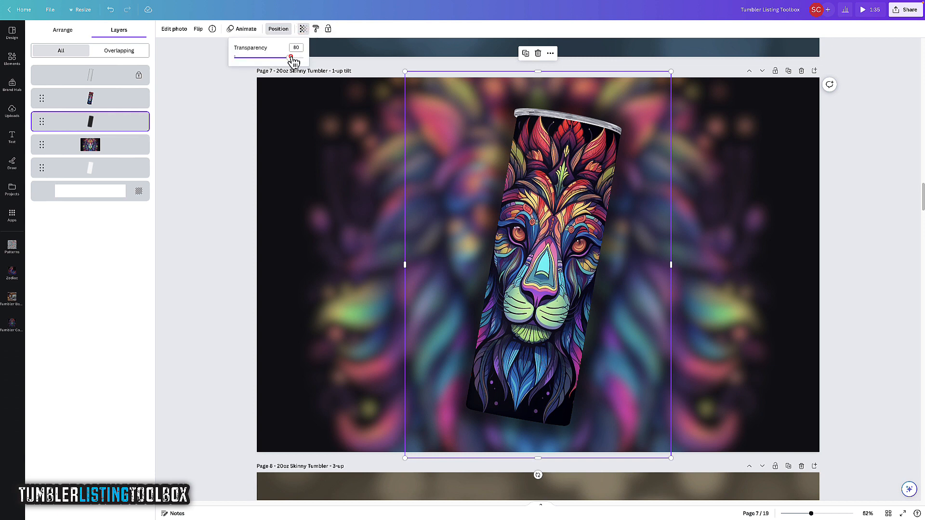
pyautogui.moveTo(291, 58)
pyautogui.mouseDown()
pyautogui.moveTo(258, 59)
pyautogui.moveTo(286, 64)
pyautogui.mouseUp()
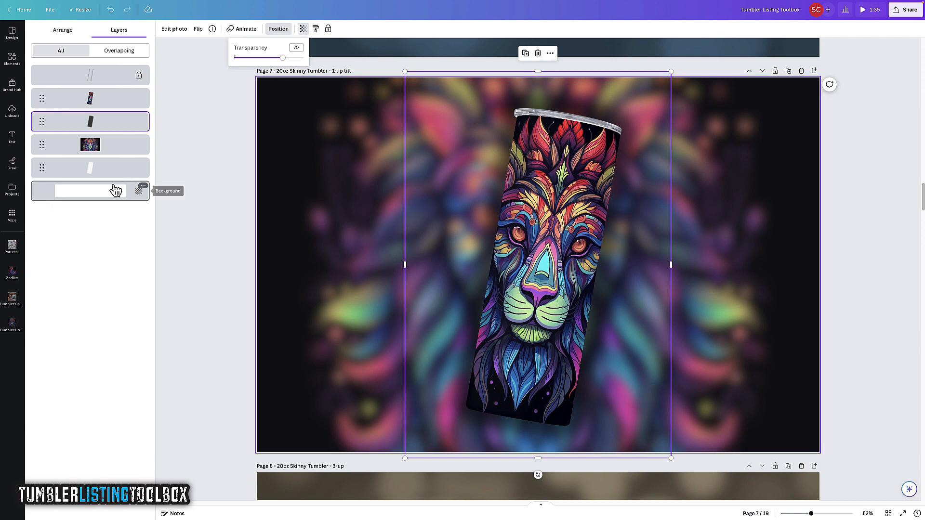
pyautogui.click(92, 169)
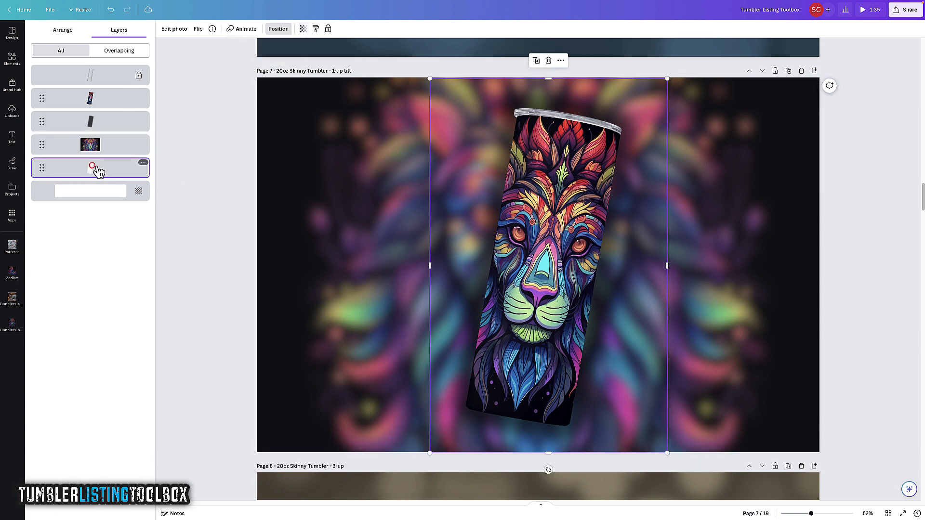
pyautogui.click(303, 30)
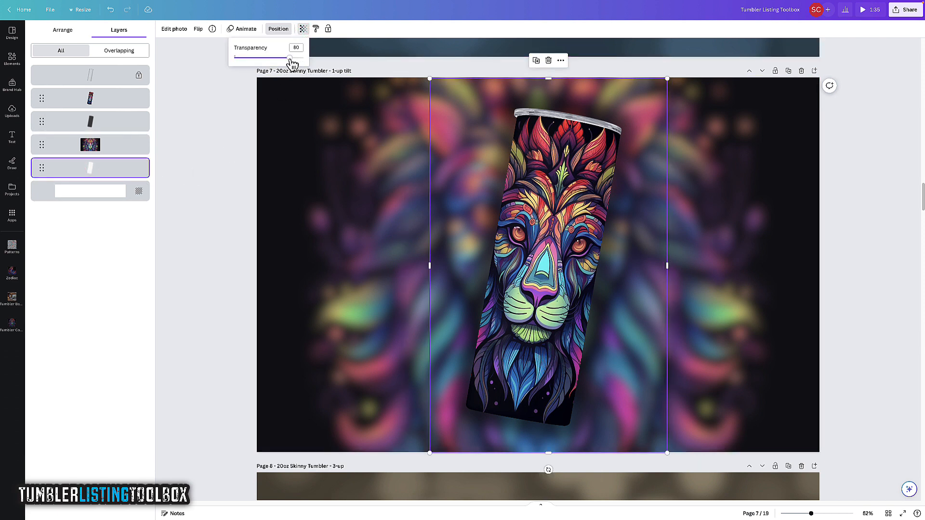
pyautogui.moveTo(291, 60); pyautogui.dragTo(234, 59)
pyautogui.click(215, 124)
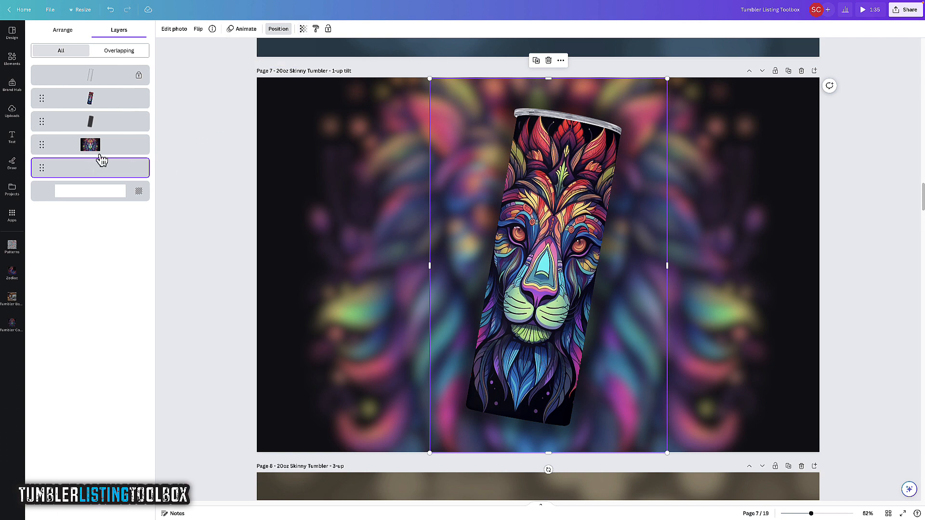
# Set the blurred lion backdrop's transparency value to 50 so the white page background shows through
pyautogui.click(79, 145)
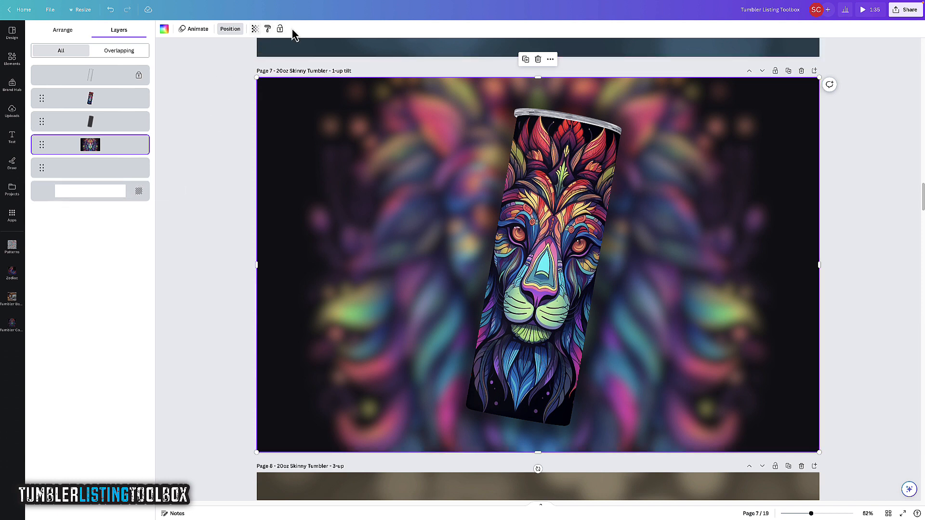
pyautogui.click(255, 29)
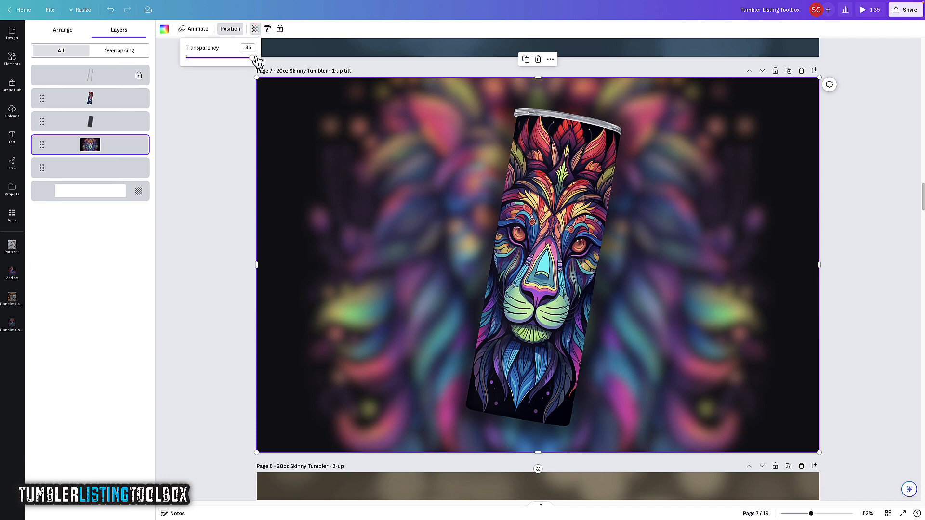
pyautogui.moveTo(253, 59); pyautogui.dragTo(221, 66)
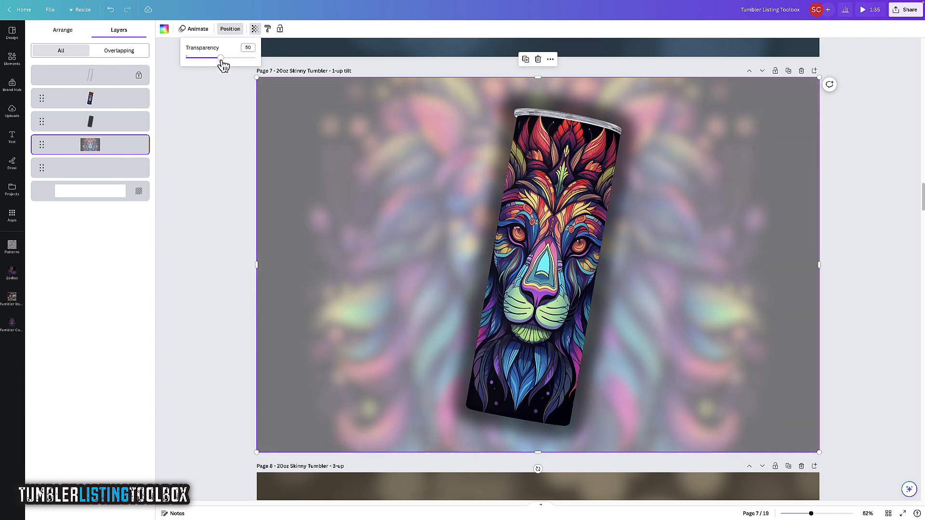
pyautogui.click(216, 123)
# Lower the black tumbler shadow's transparency value to soften it against the lighter backdrop
pyautogui.click(113, 127)
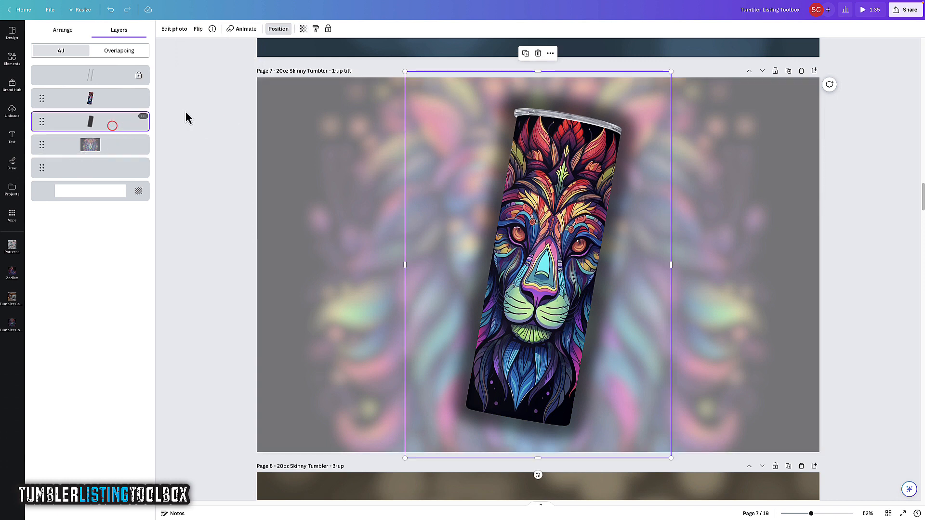
pyautogui.click(303, 28)
pyautogui.moveTo(287, 60); pyautogui.dragTo(263, 66)
pyautogui.click(222, 133)
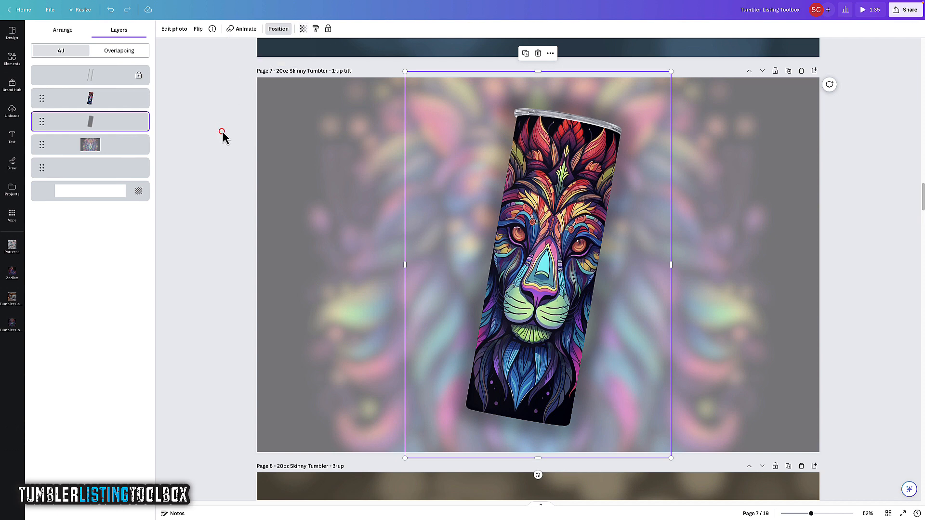
pyautogui.click(230, 146)
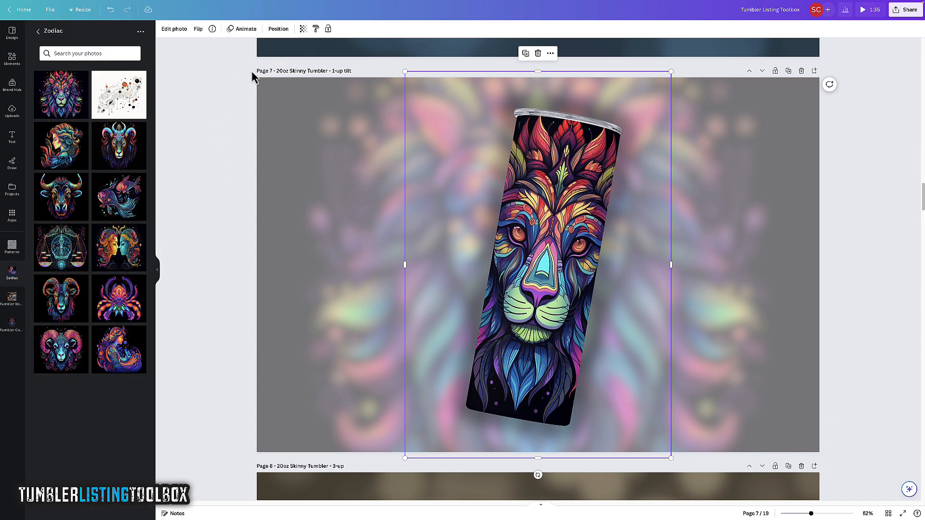
# Try black, red, blue, khaki and dark purple as page 7's background color, and restore it to white
pyautogui.click(279, 28)
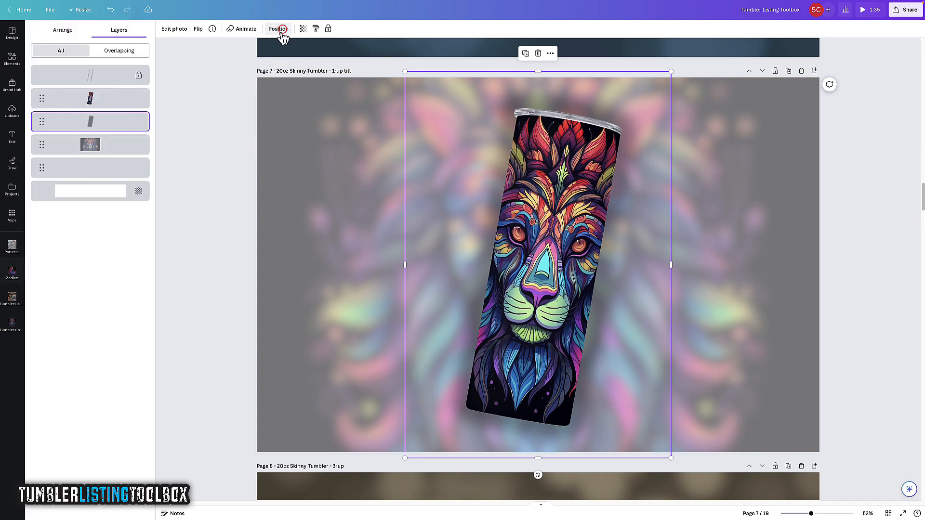
pyautogui.click(106, 194)
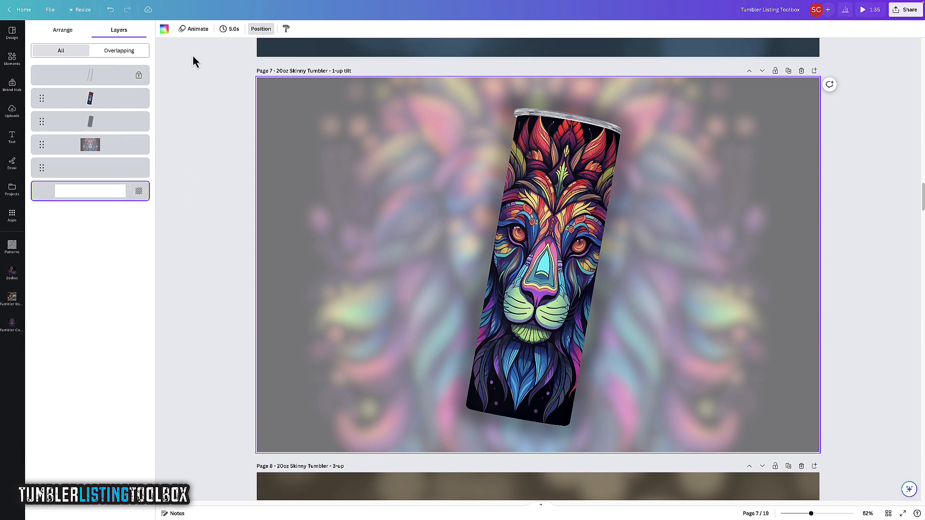
pyautogui.click(165, 29)
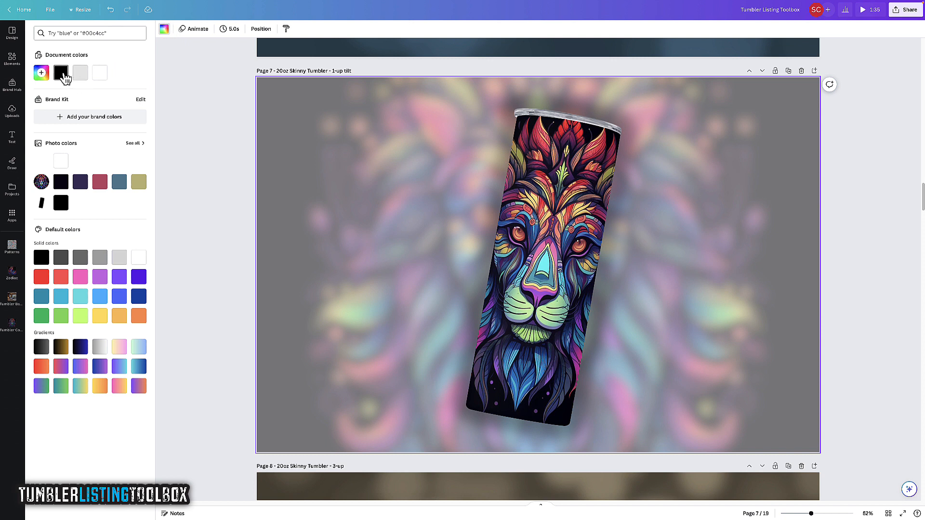
pyautogui.click(62, 73)
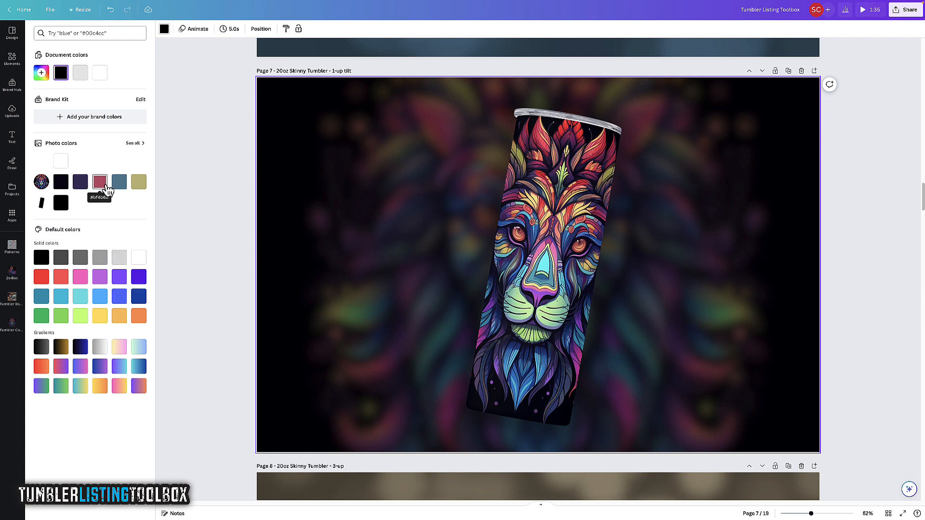
pyautogui.click(106, 186)
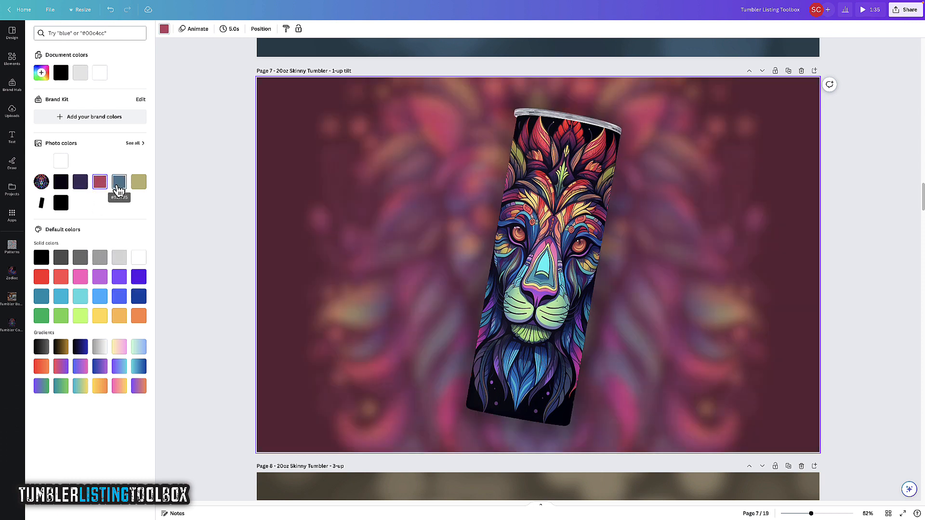
pyautogui.click(118, 186)
pyautogui.click(137, 185)
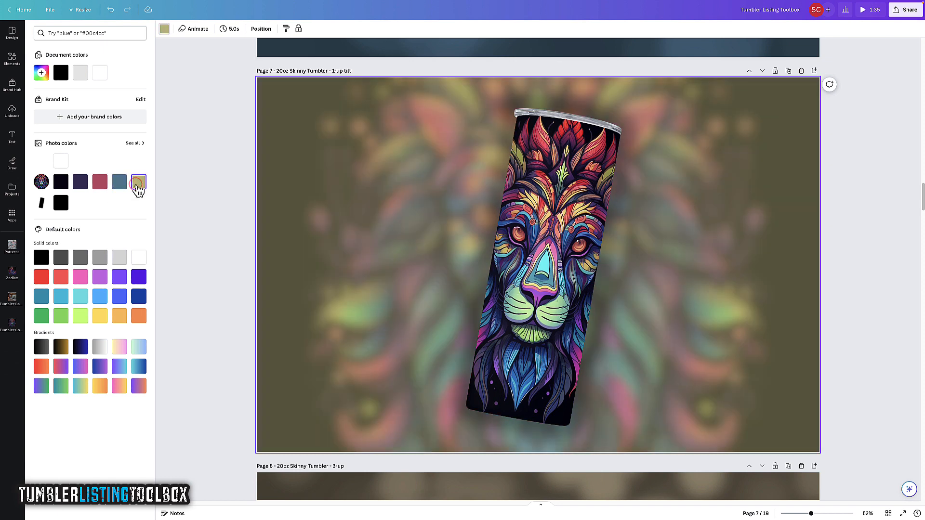
pyautogui.click(80, 183)
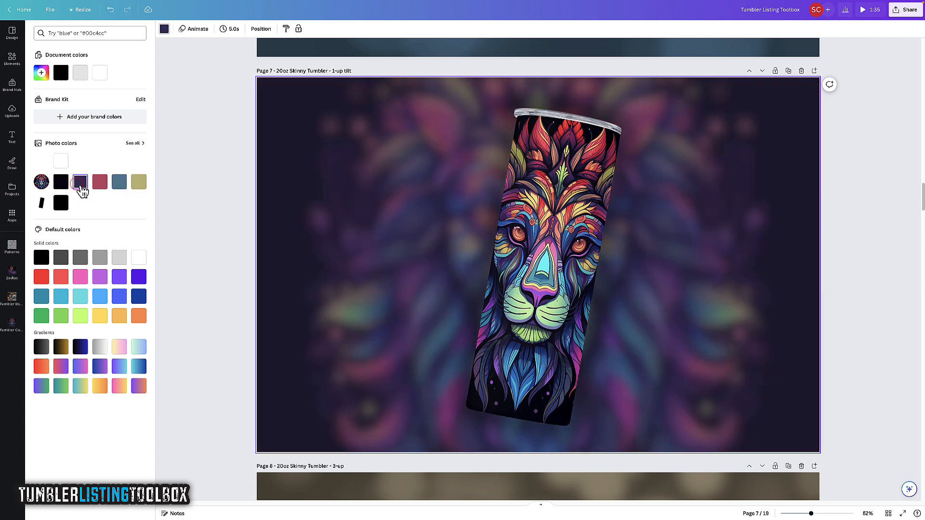
pyautogui.click(138, 185)
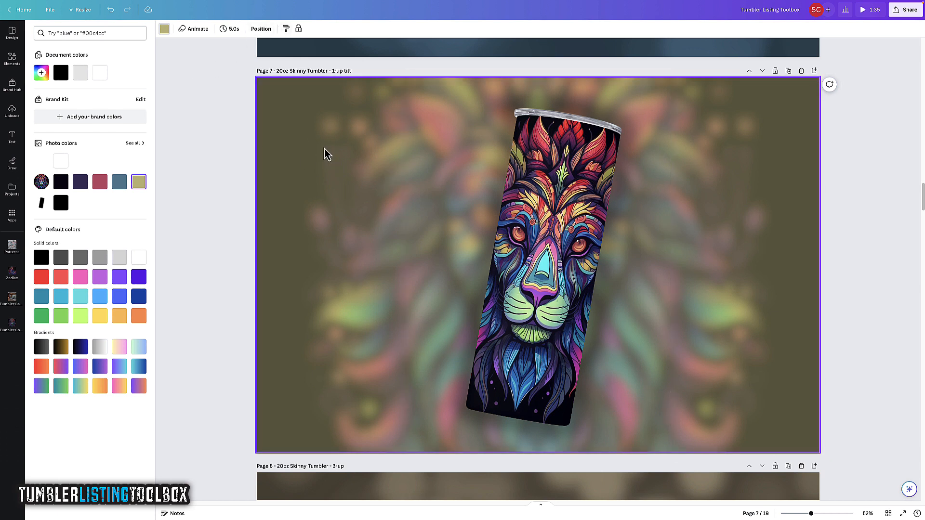
pyautogui.click(63, 166)
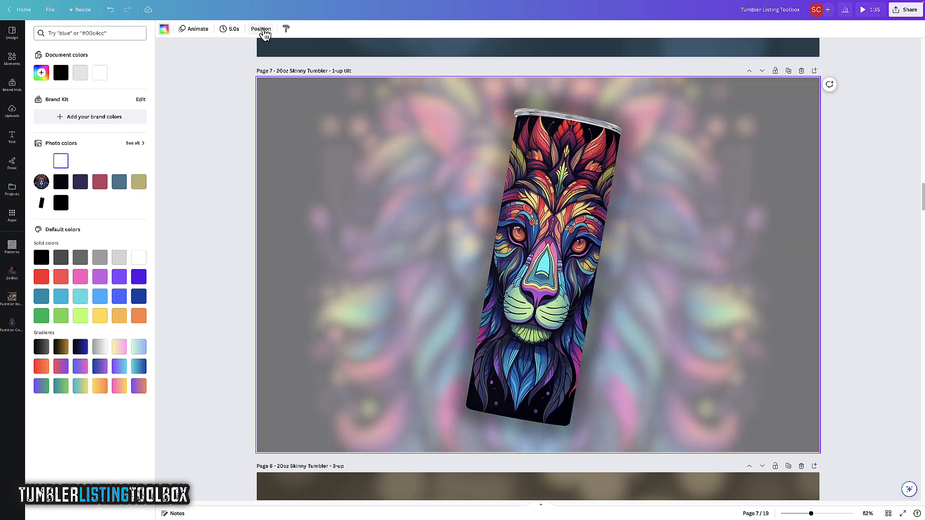
# Review page 7's layer order with the lion backdrop selected, and deselect everything
pyautogui.click(261, 29)
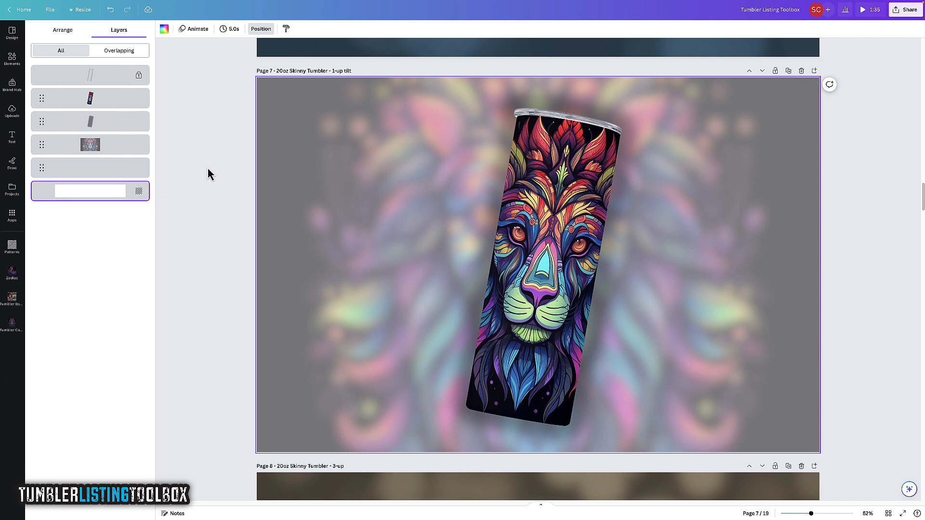
pyautogui.click(89, 152)
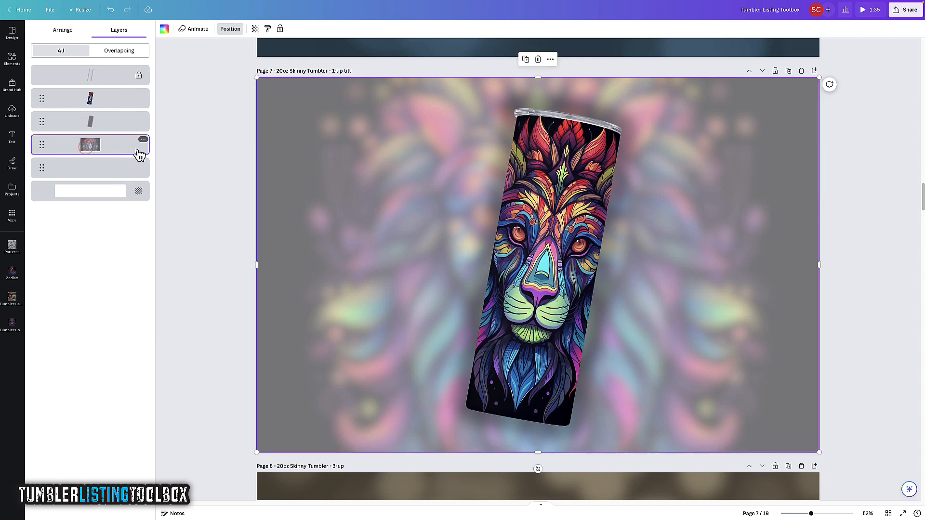
pyautogui.click(189, 151)
pyautogui.click(201, 154)
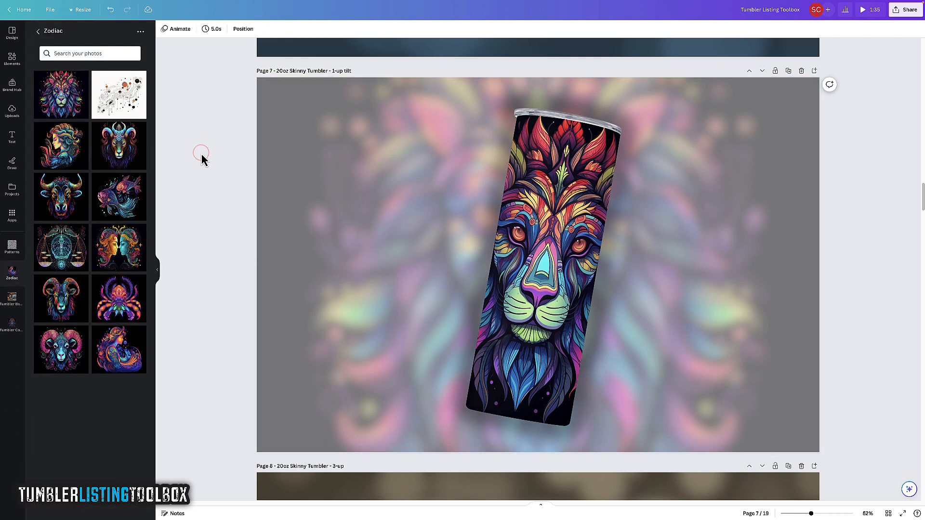